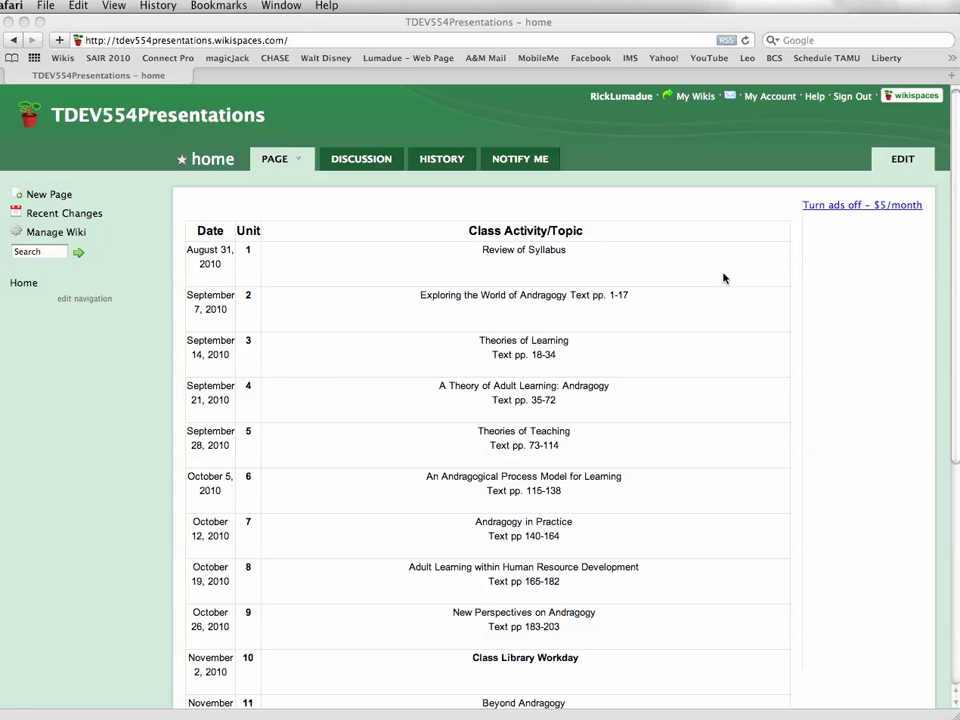
- Look over the current wiki page, then switch to the TDEV552Presentations home page
scroll(724, 278, "down", 1)
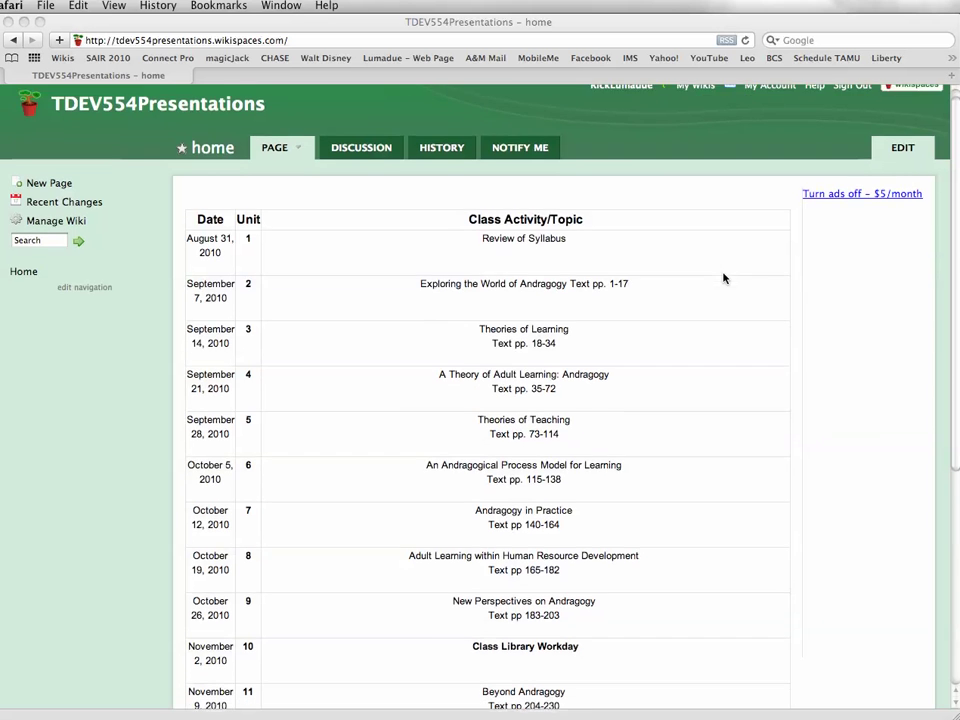
scroll(724, 278, "down", 5)
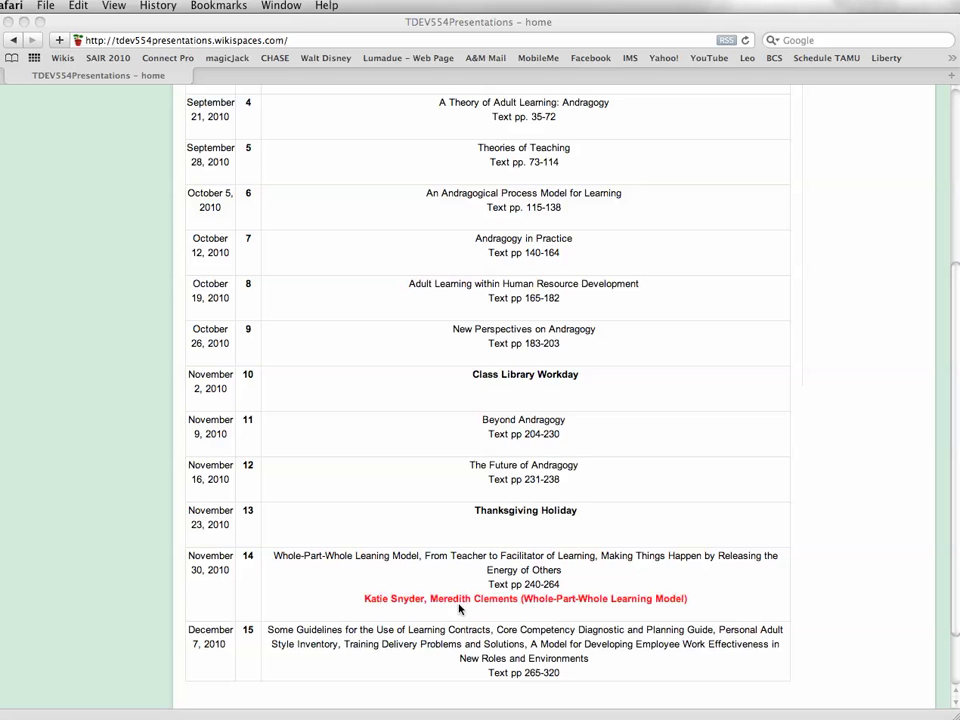
scroll(455, 608, "up", 5)
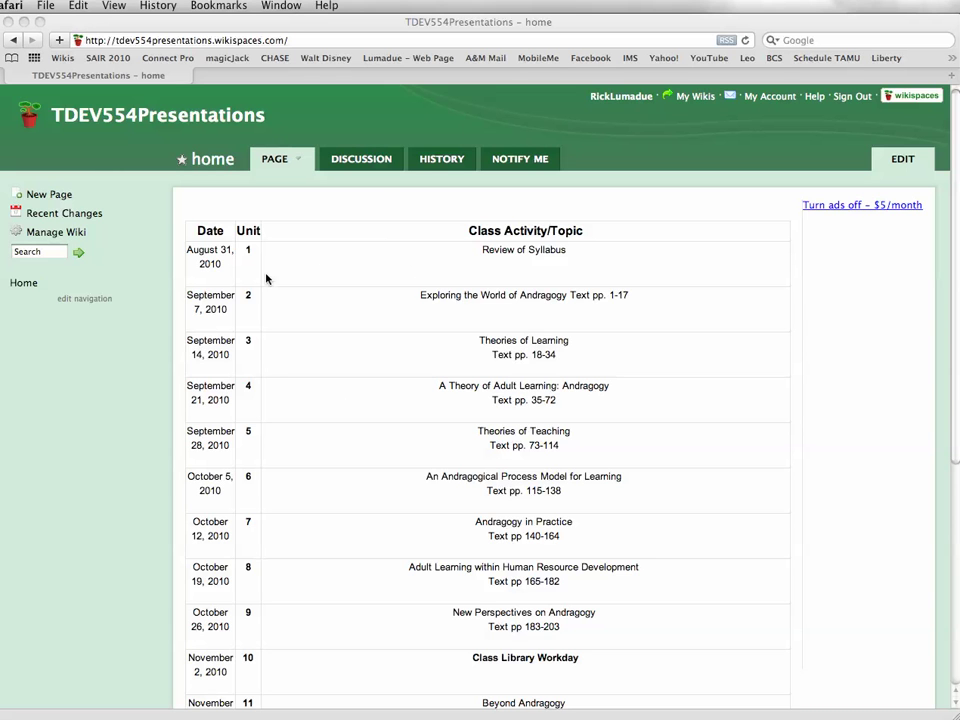
mouse_move(695, 96)
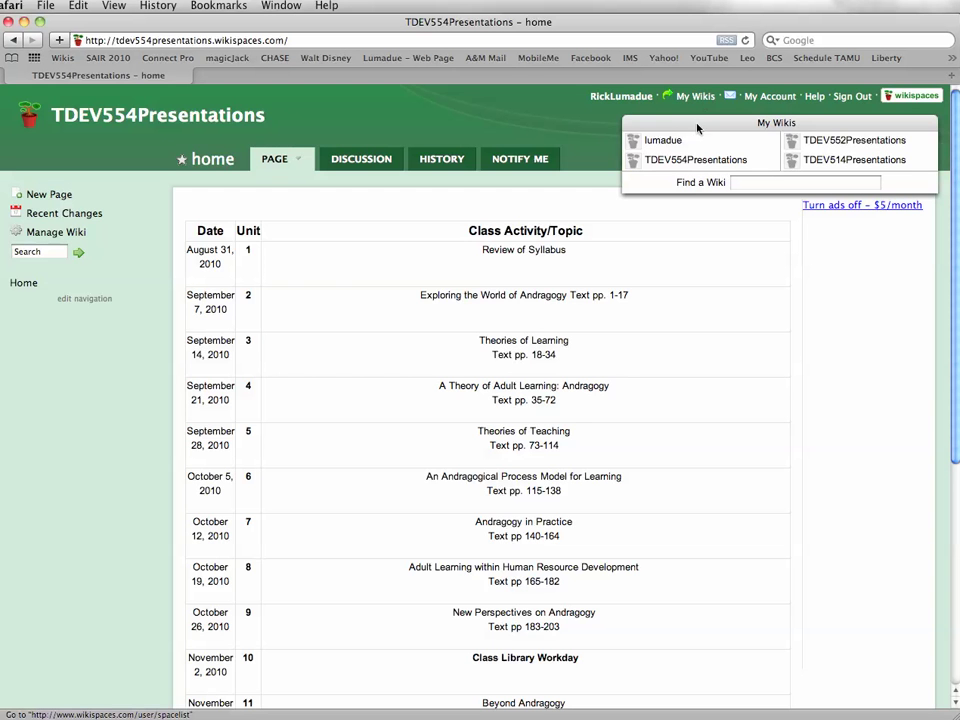
left_click(842, 140)
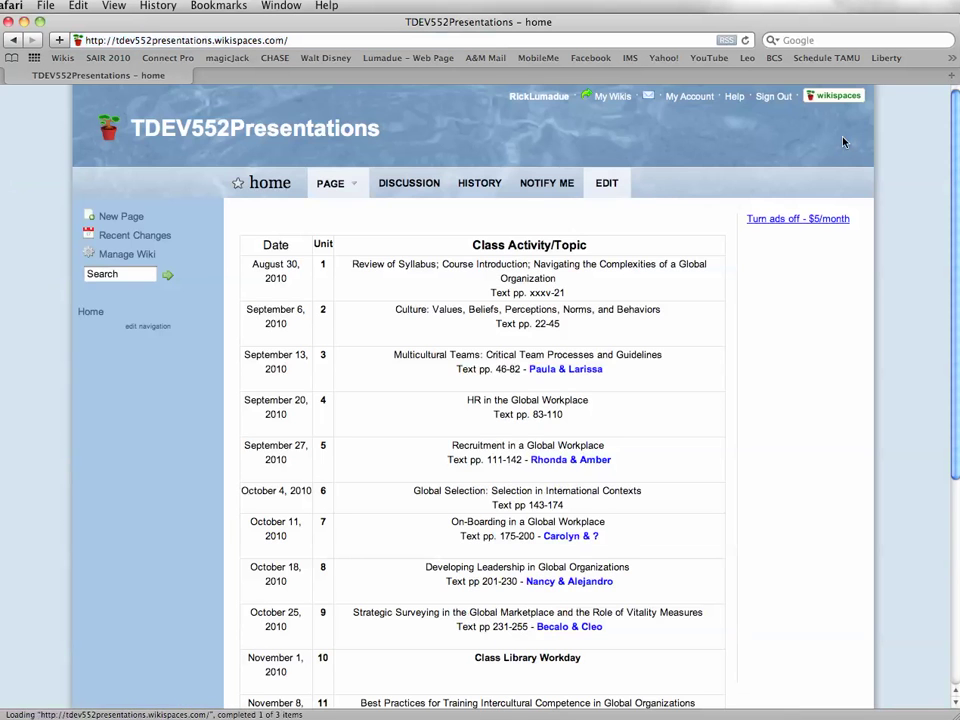
- Check the TDEV552Presentations page, then move to the TDEV514Presentations home page
scroll(548, 281, "down", 5)
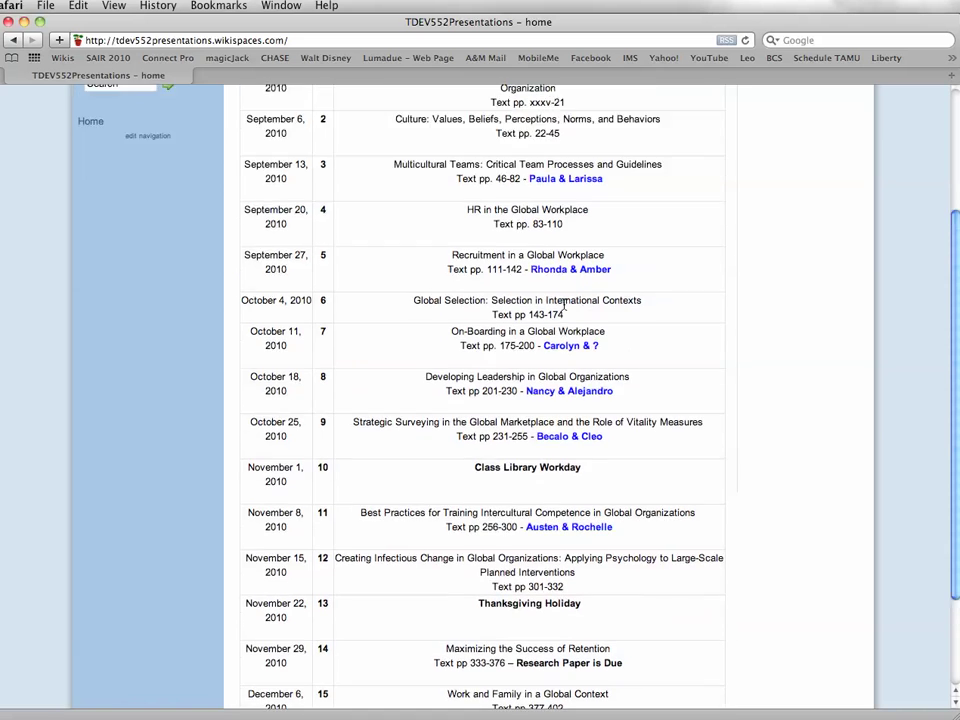
scroll(563, 307, "up", 5)
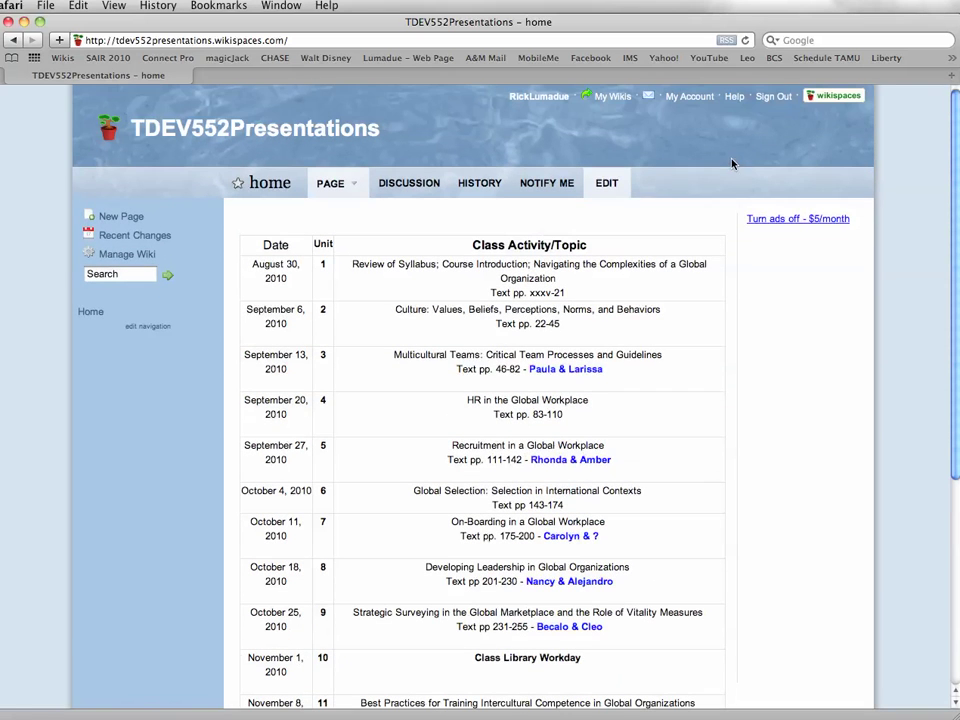
mouse_move(615, 96)
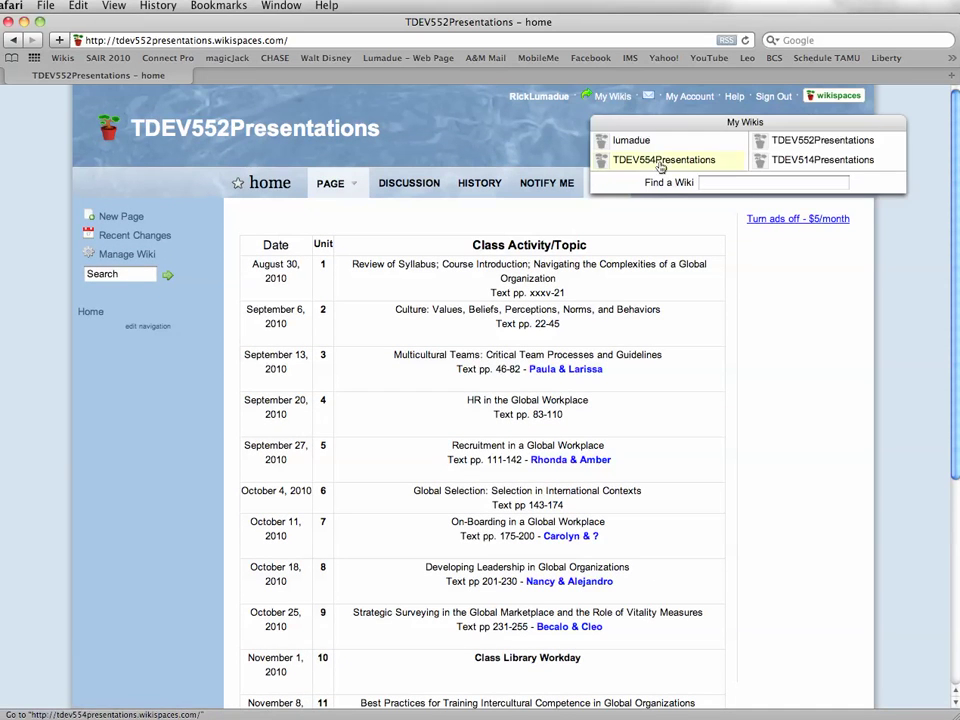
left_click(769, 159)
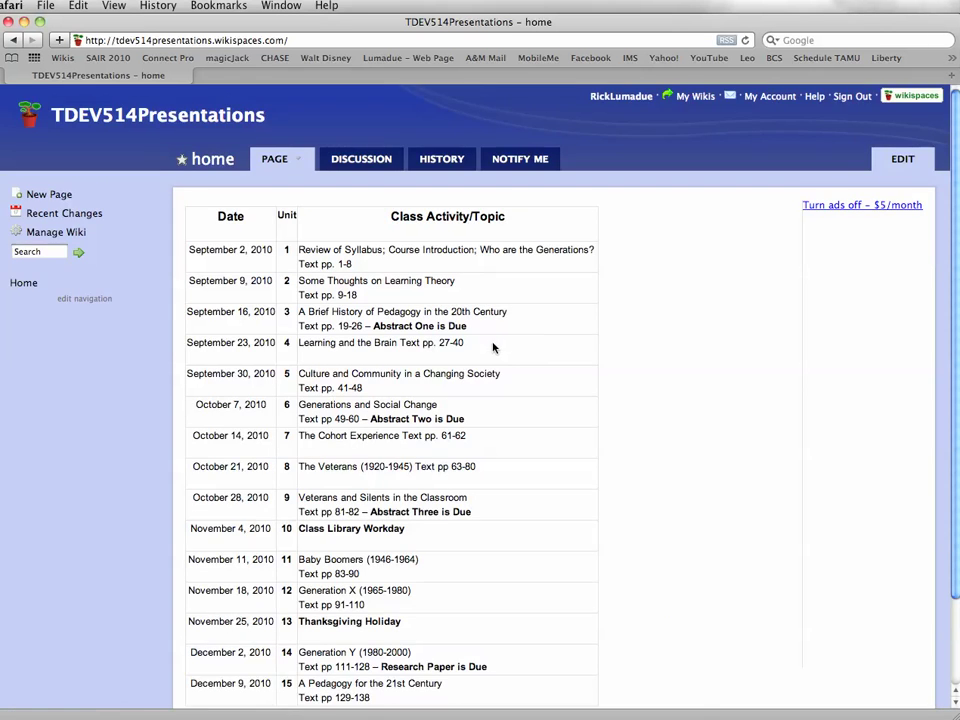
- Return to TDEV554Presentations and edit its home page with the cursor in the schedule table
scroll(492, 350, "down", 2)
scroll(702, 258, "up", 2)
mouse_move(695, 96)
left_click(722, 161)
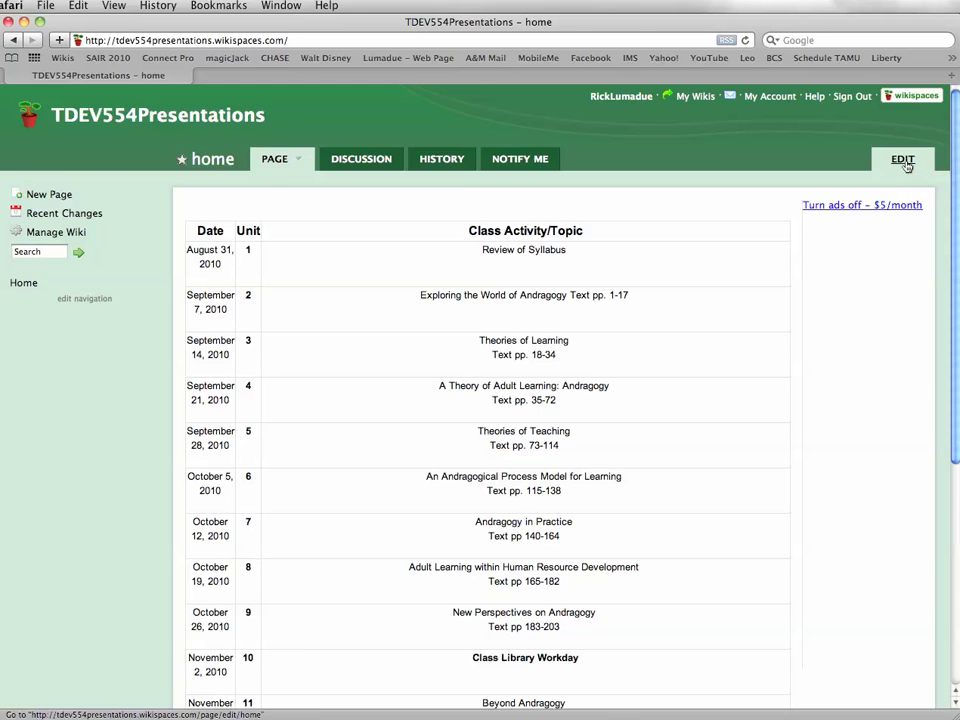
left_click(903, 160)
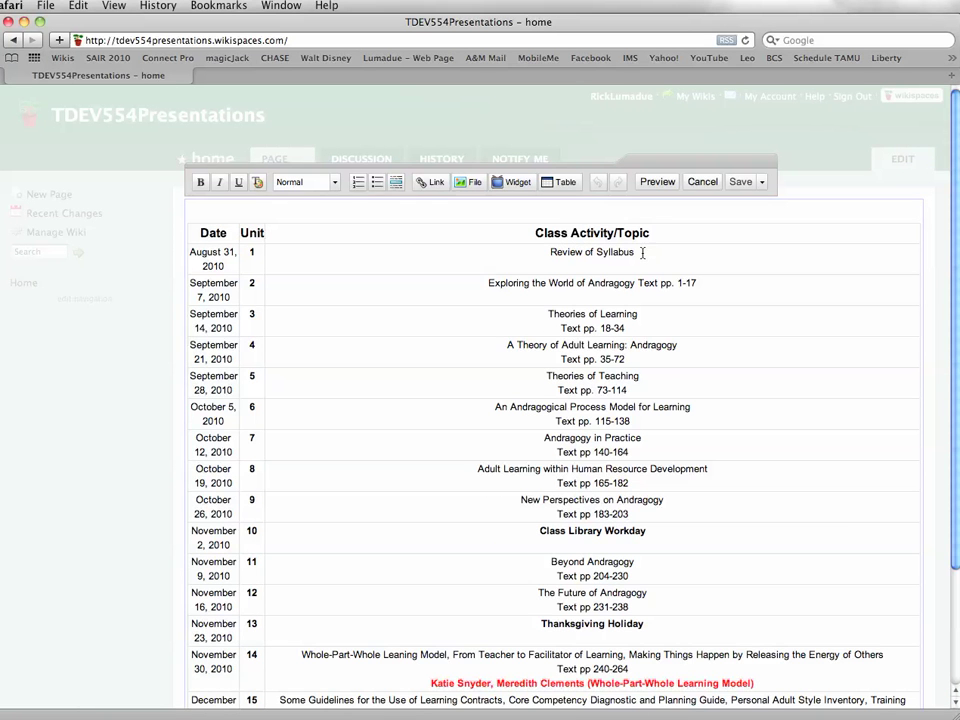
left_click(635, 328)
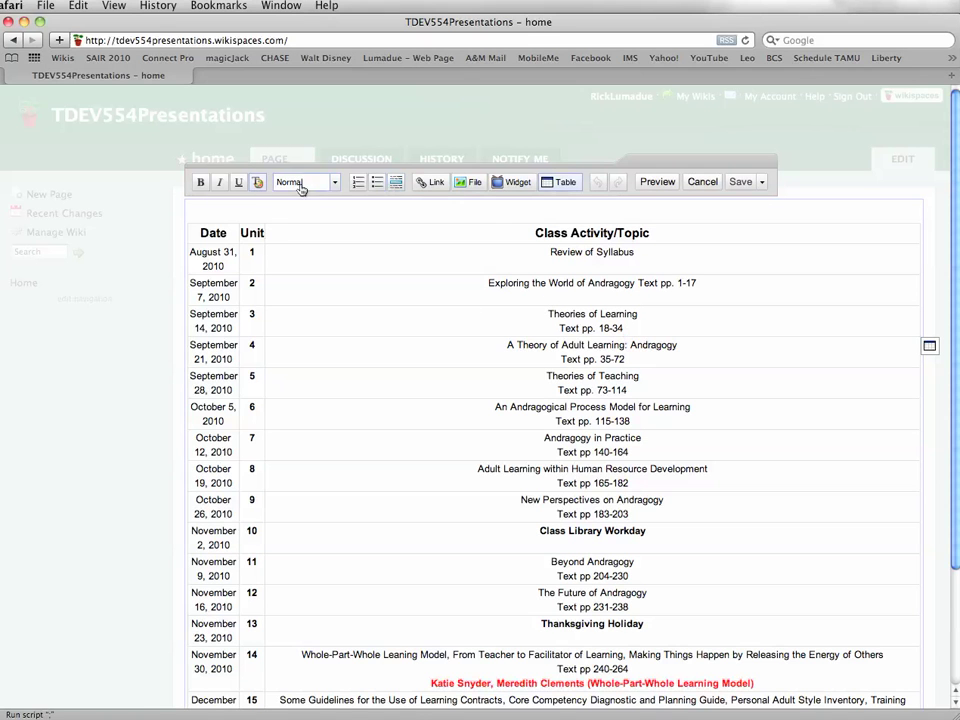
left_click(258, 183)
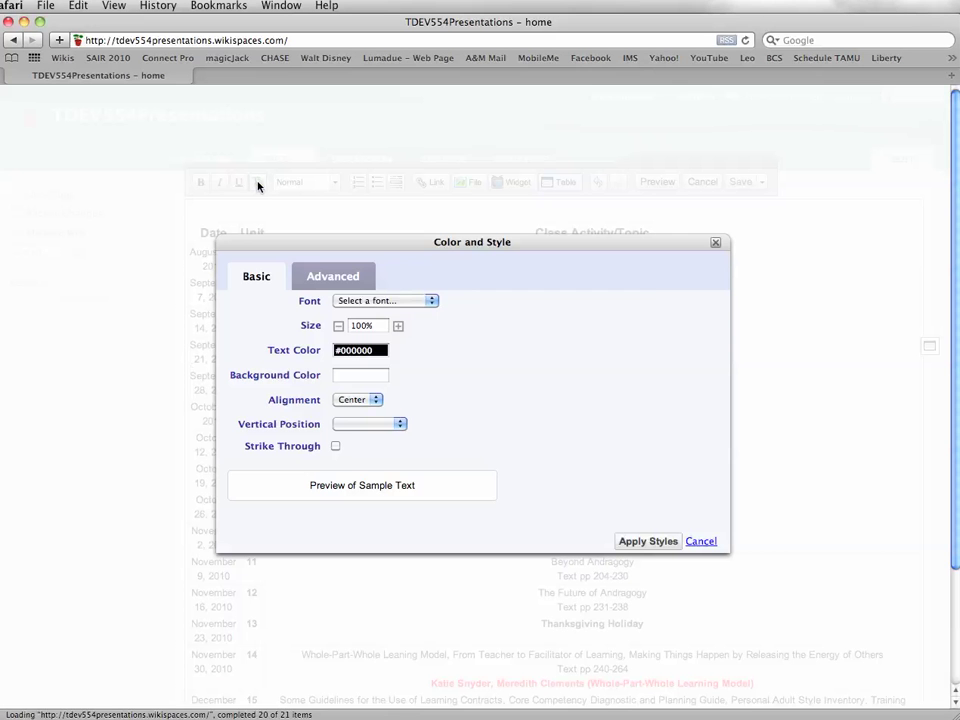
left_click(380, 352)
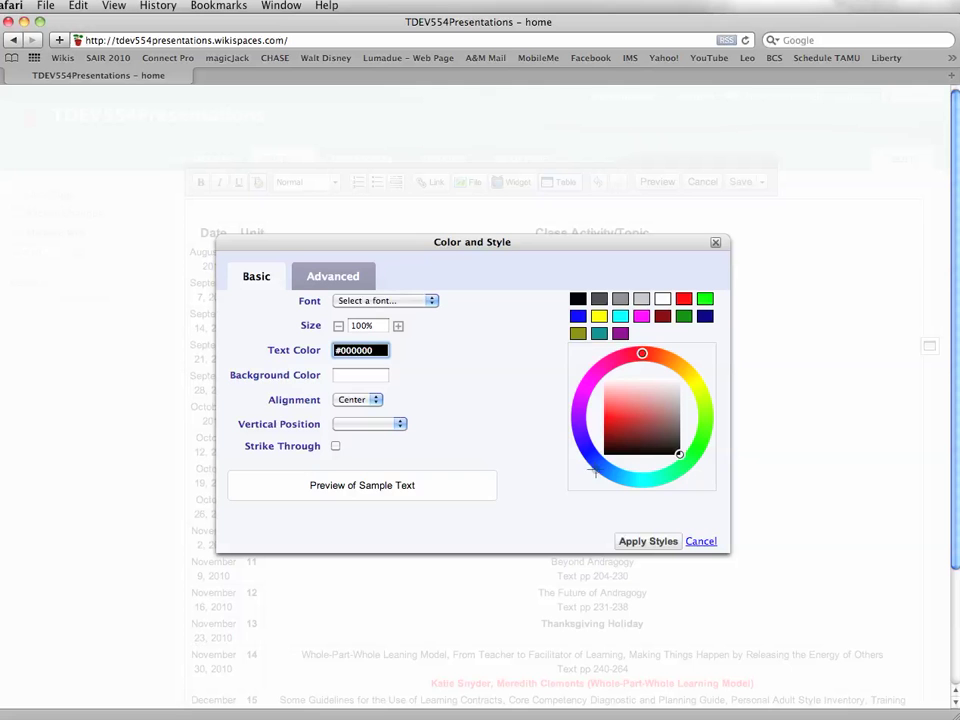
left_click_drag(595, 472, 602, 463)
left_click(585, 388)
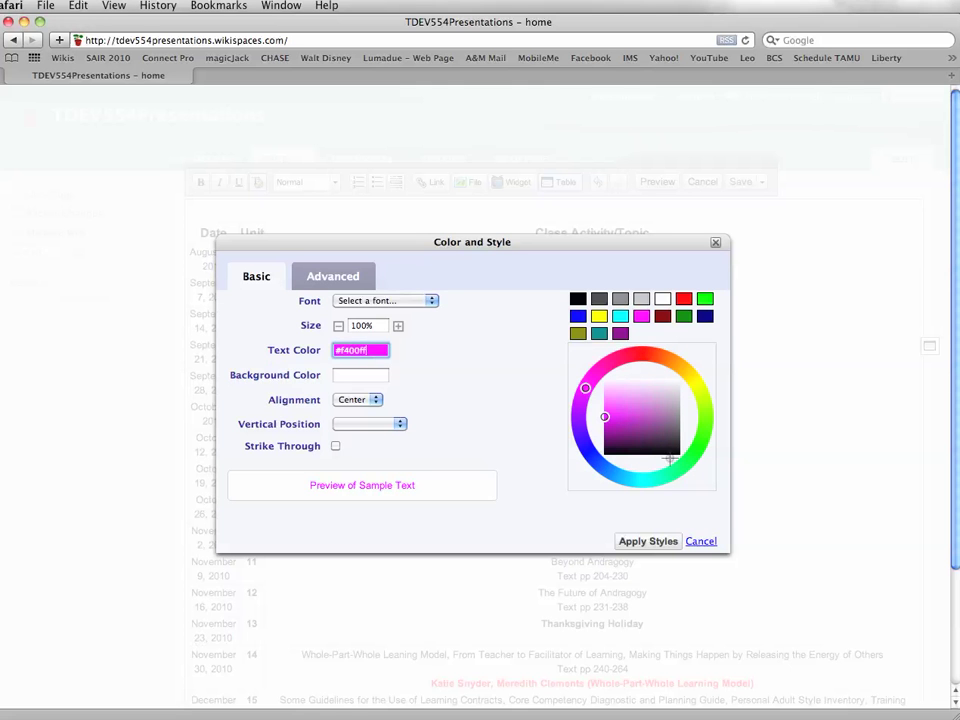
left_click(670, 462)
left_click(660, 541)
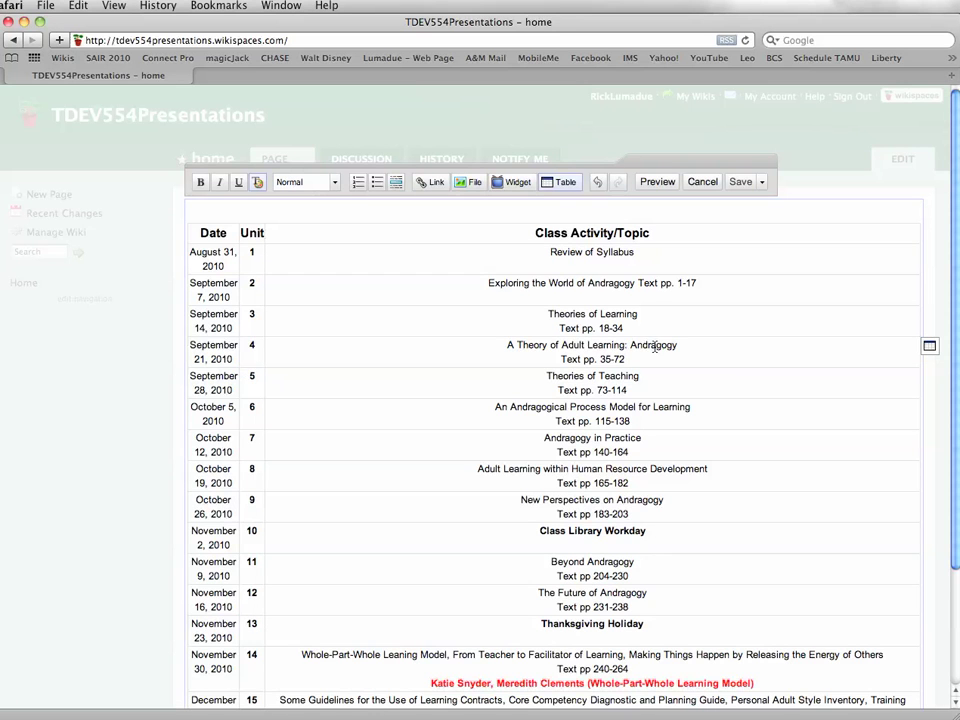
- Add a dash and the presenter's name after 'Text pp. 1-17' in row 2, then select it
left_click(704, 283)
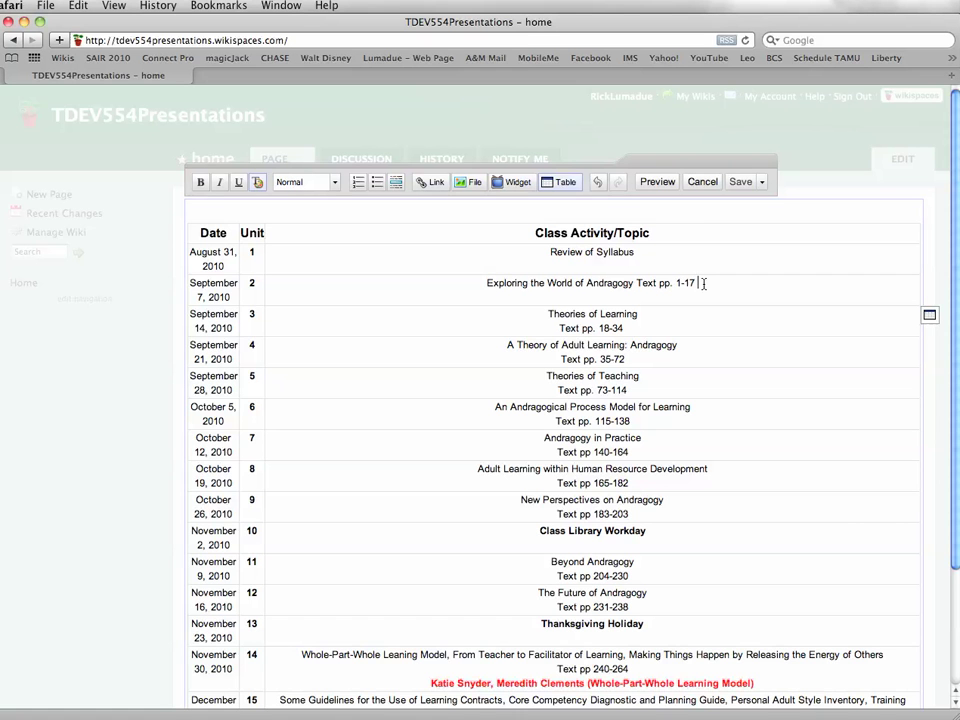
type("- R")
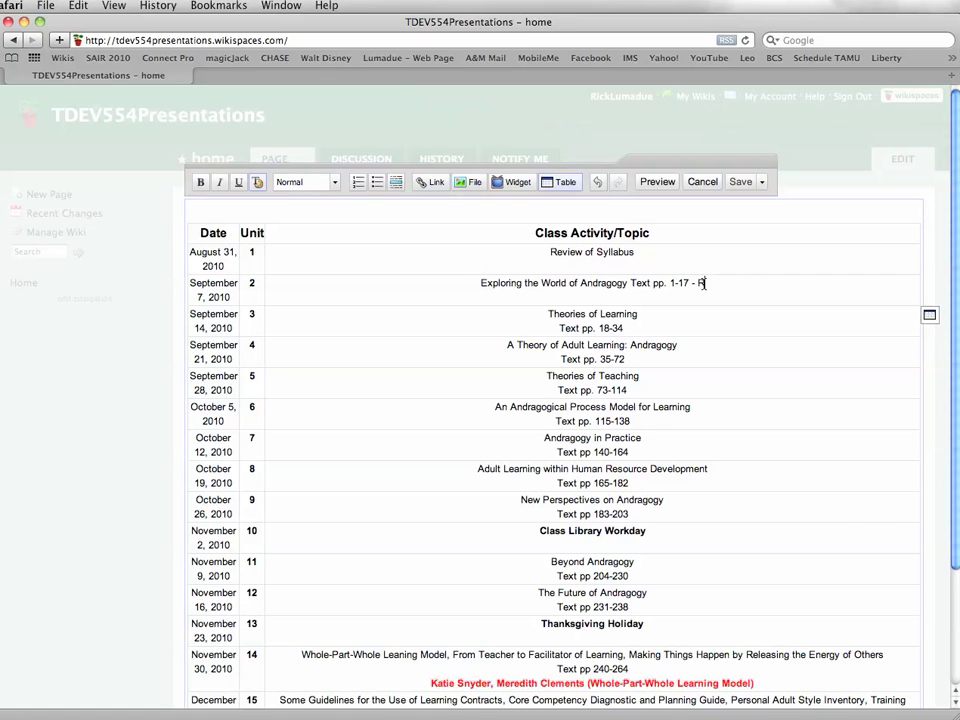
type("ek")
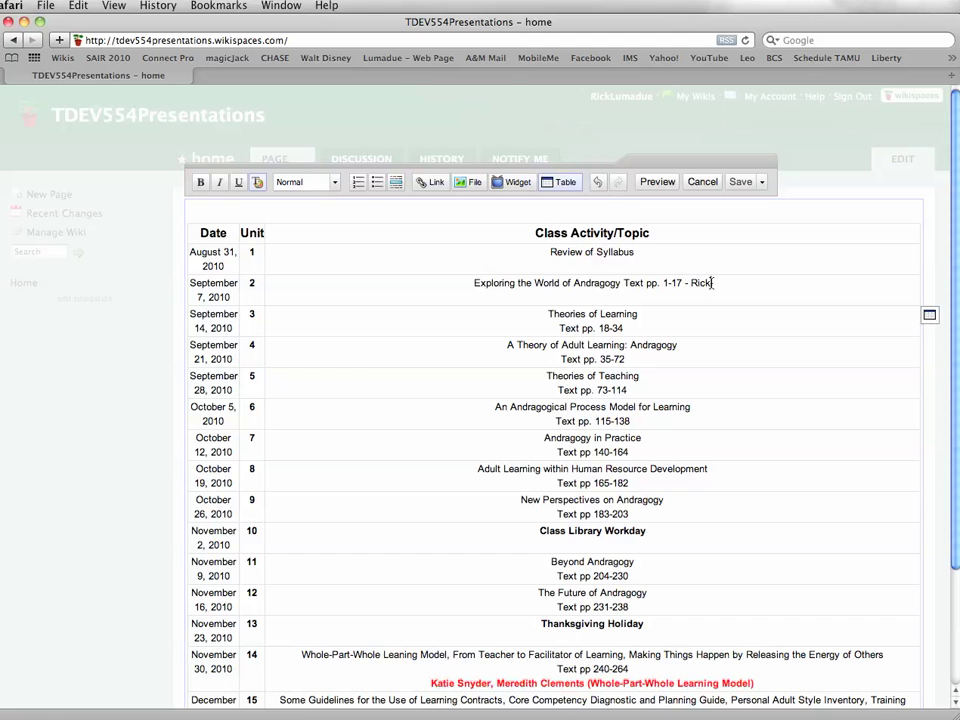
left_click_drag(709, 283, 689, 284)
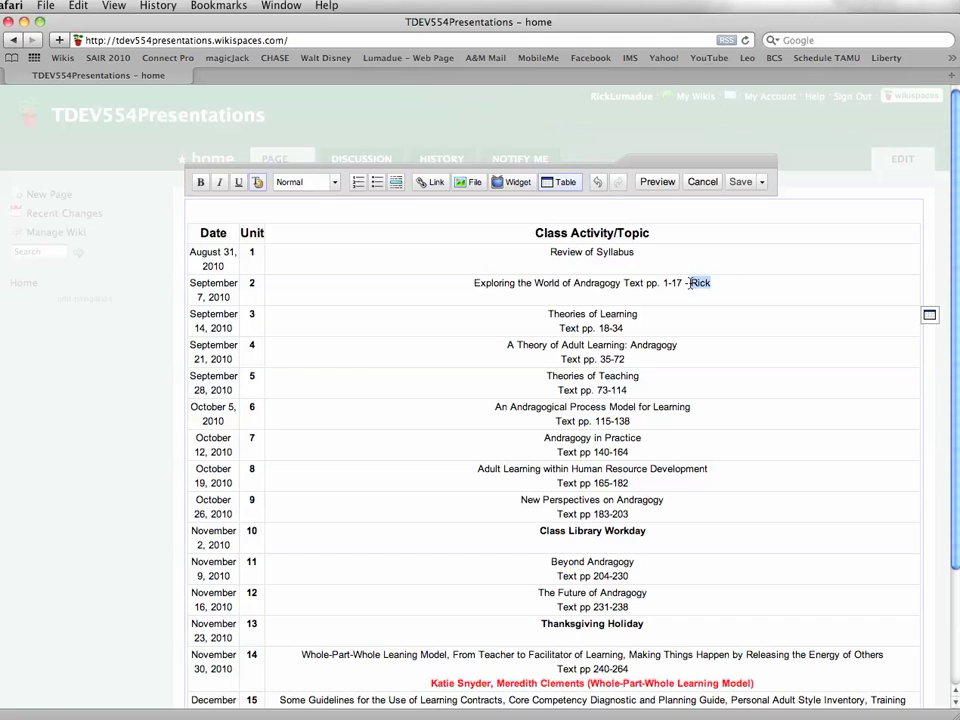
- Try the colour and style settings, then reselect just the added name in row 2
left_click(257, 182)
left_click(684, 463)
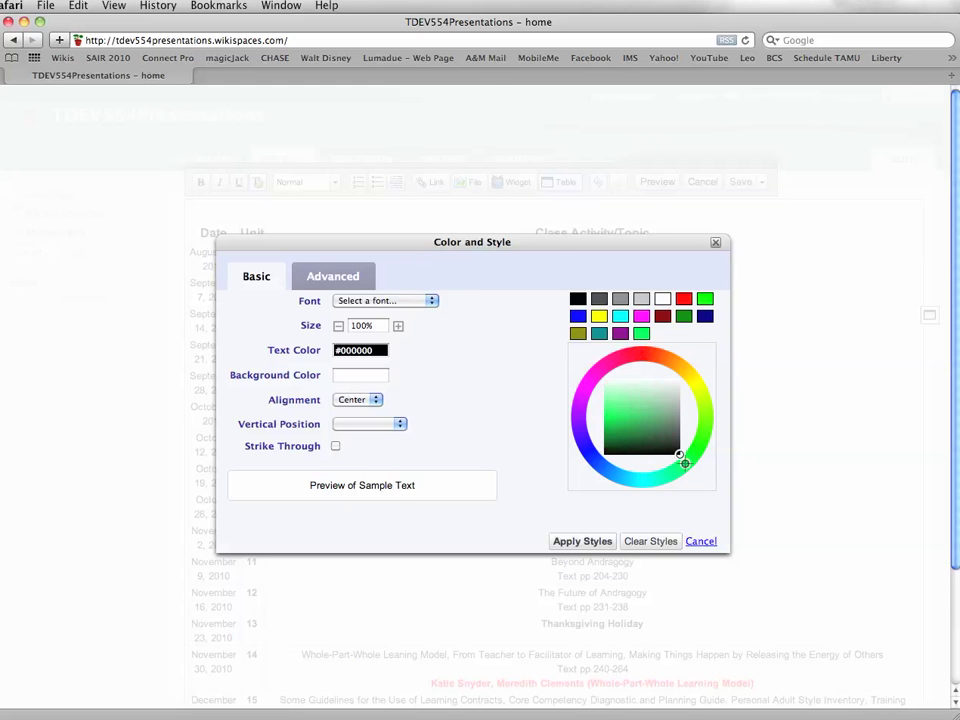
left_click(583, 541)
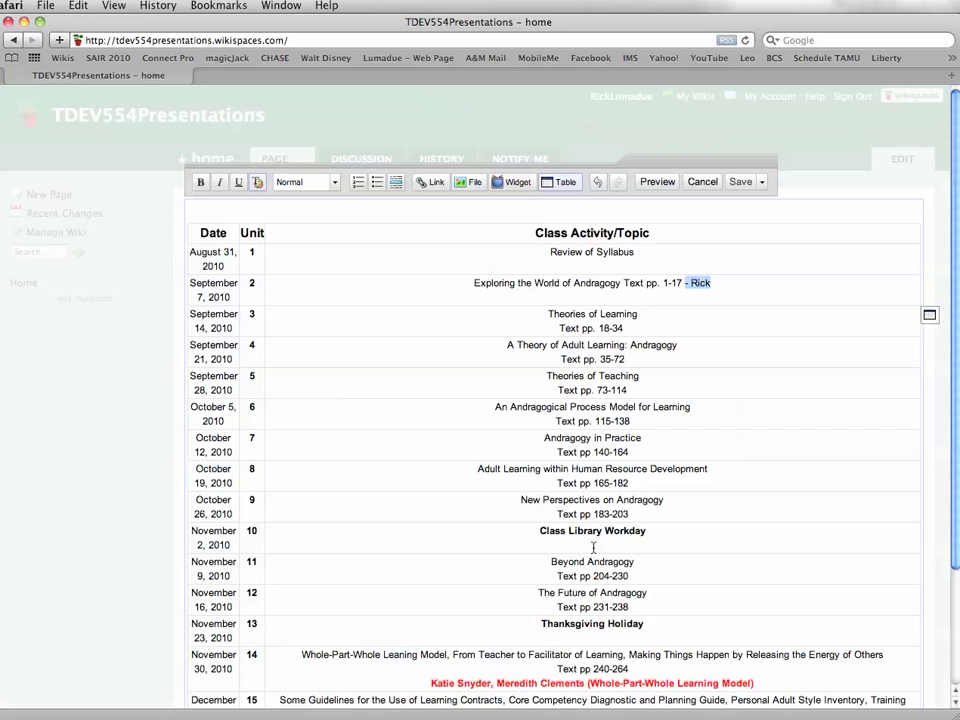
triple_click(686, 285)
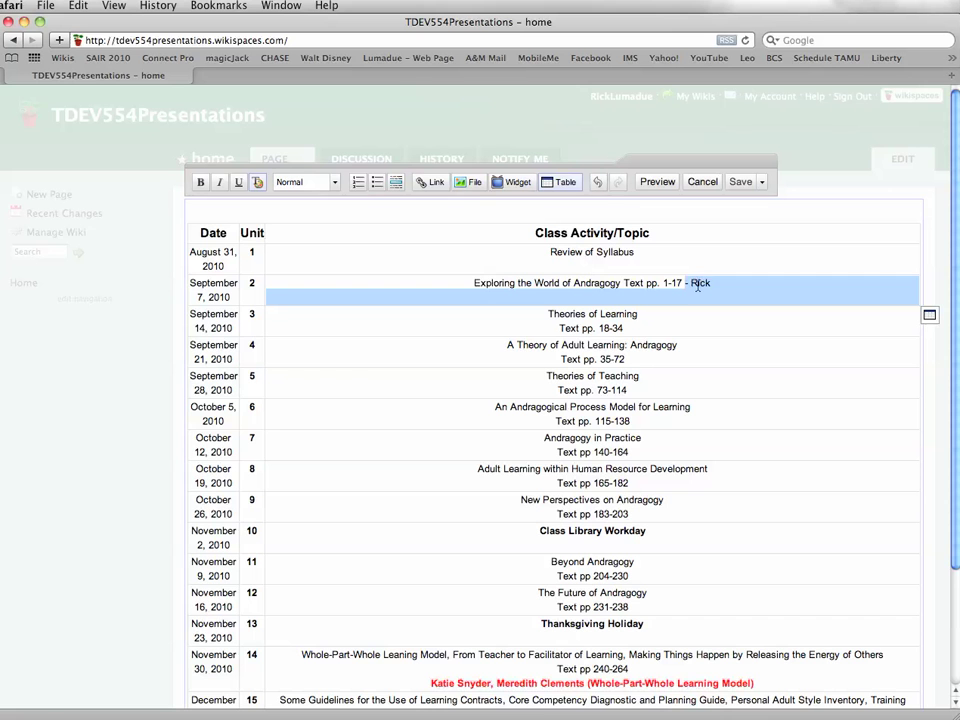
left_click(688, 285)
left_click_drag(686, 285, 711, 285)
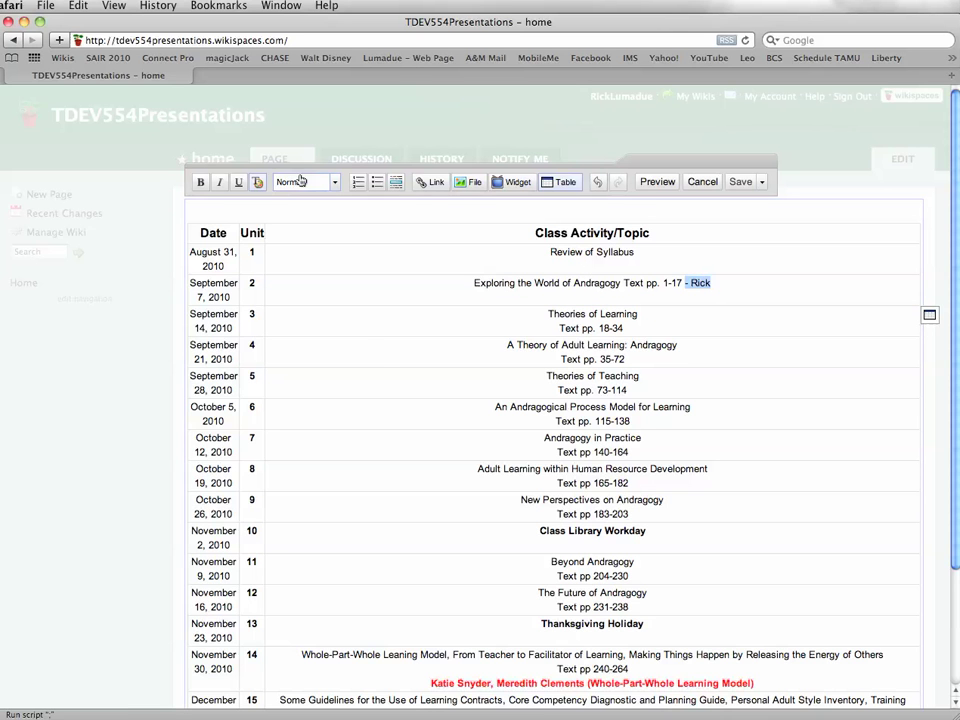
- Shift the name's text colour toward green and apply the styles
left_click(260, 183)
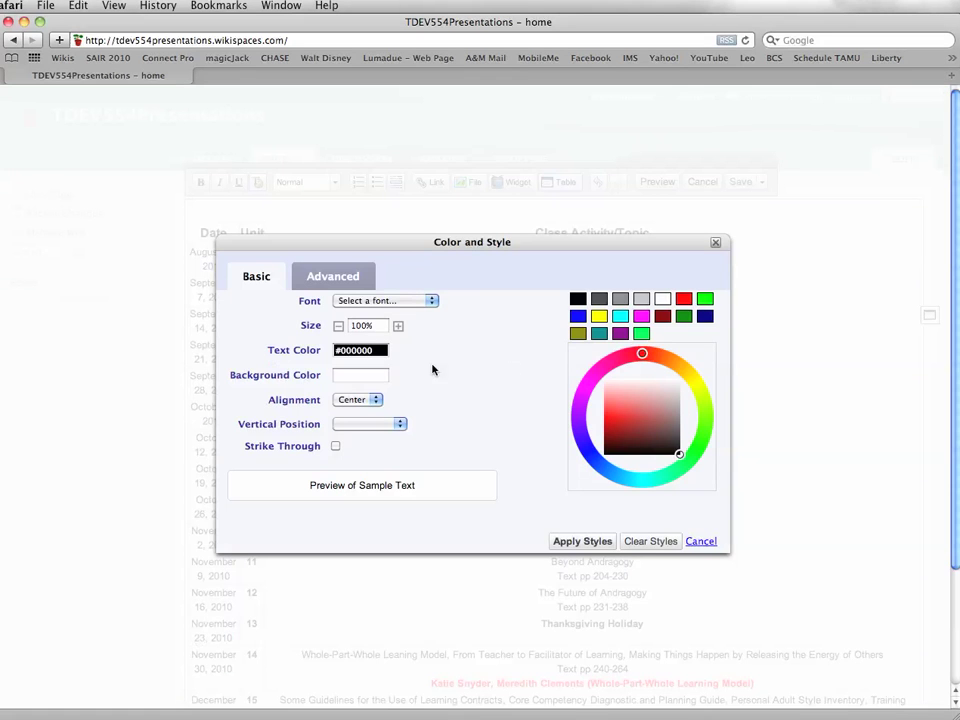
left_click(378, 348)
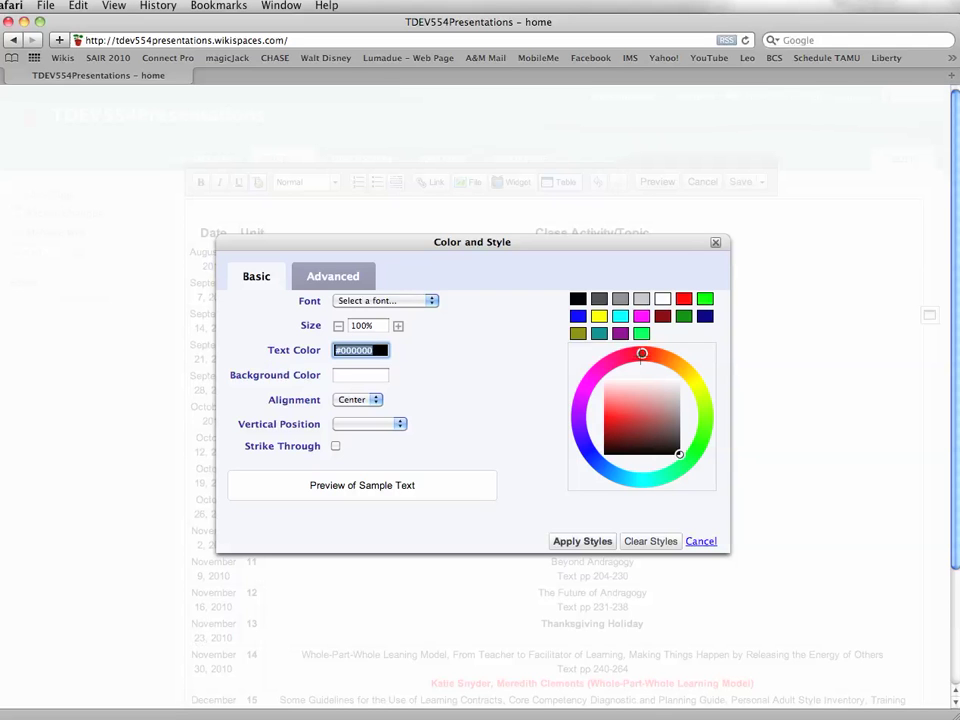
left_click(685, 460)
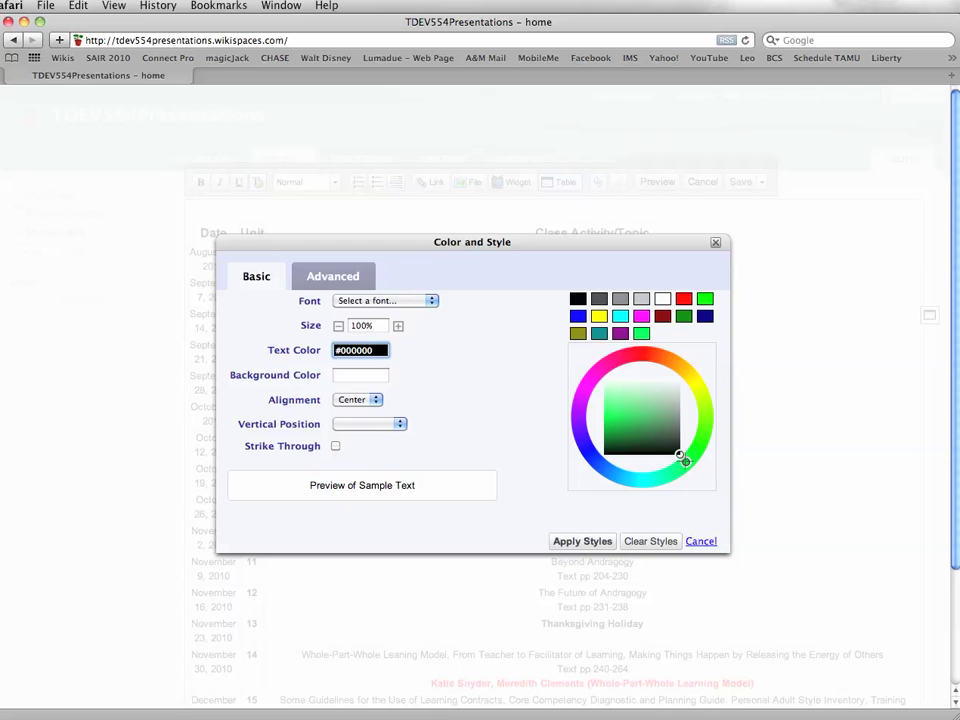
left_click(432, 301)
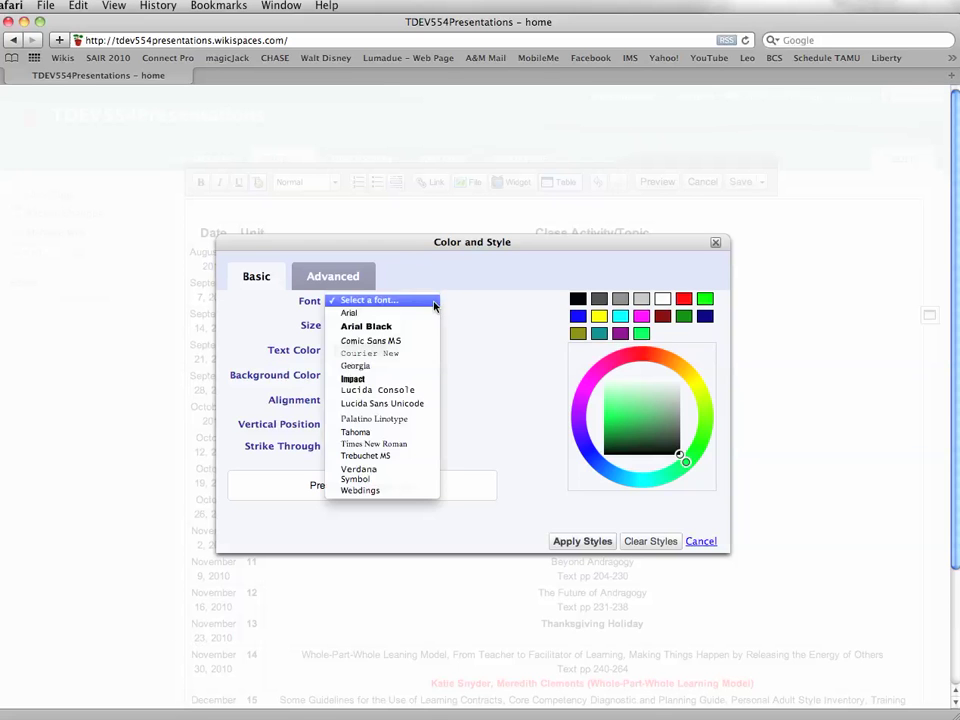
left_click(433, 301)
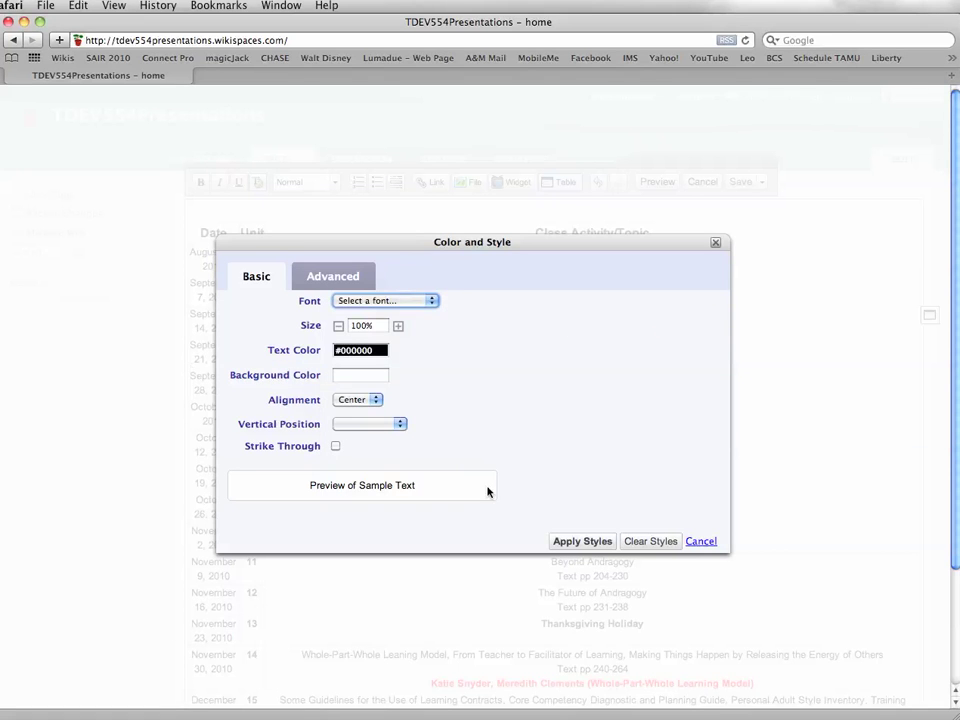
left_click(600, 541)
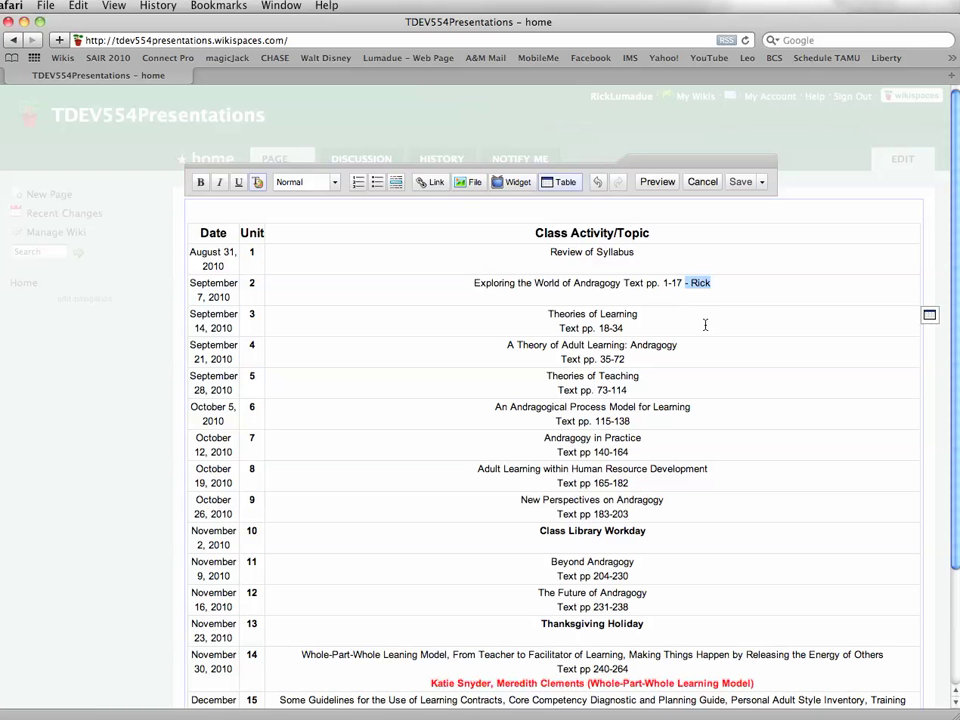
left_click(703, 284)
- Set the name's text colour to pure blue (#0000FF) and apply it
left_click(257, 182)
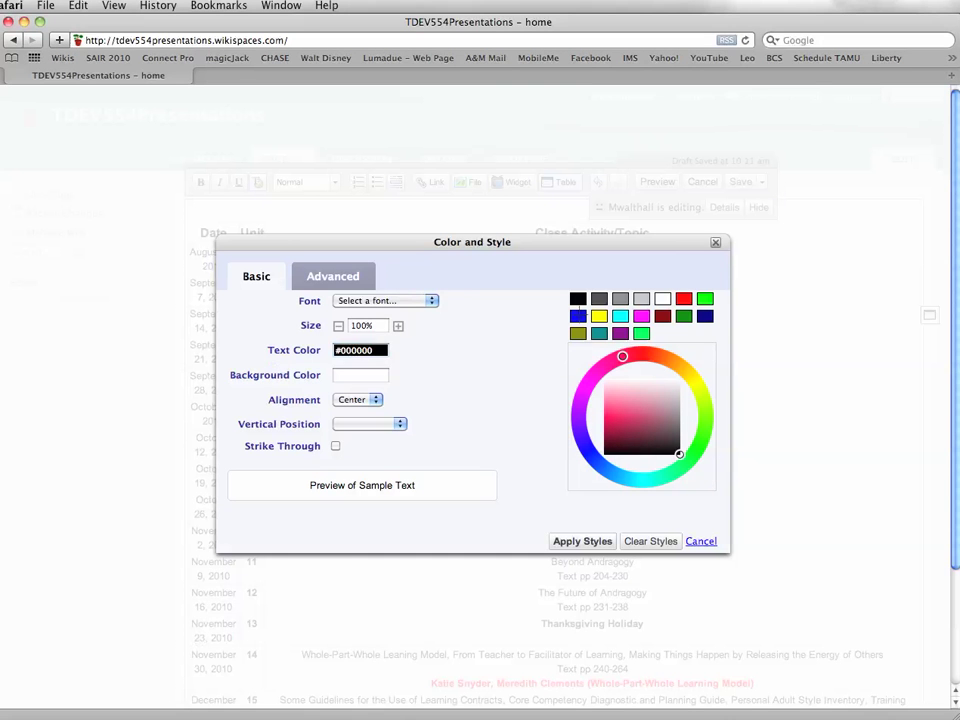
left_click(578, 316)
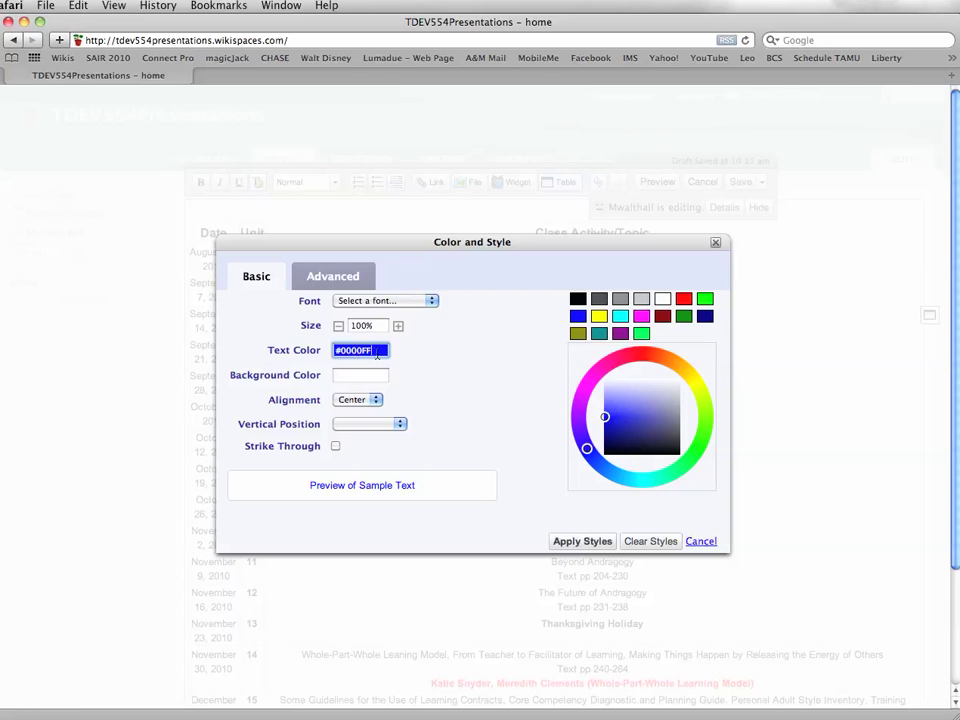
left_click(685, 470)
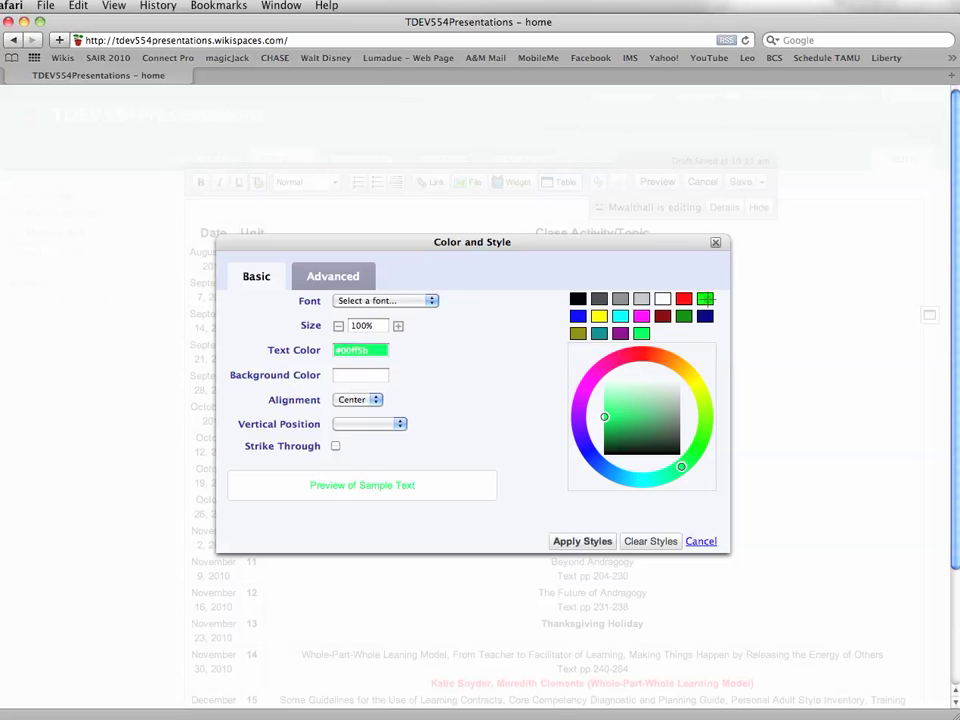
left_click(705, 298)
left_click(624, 416)
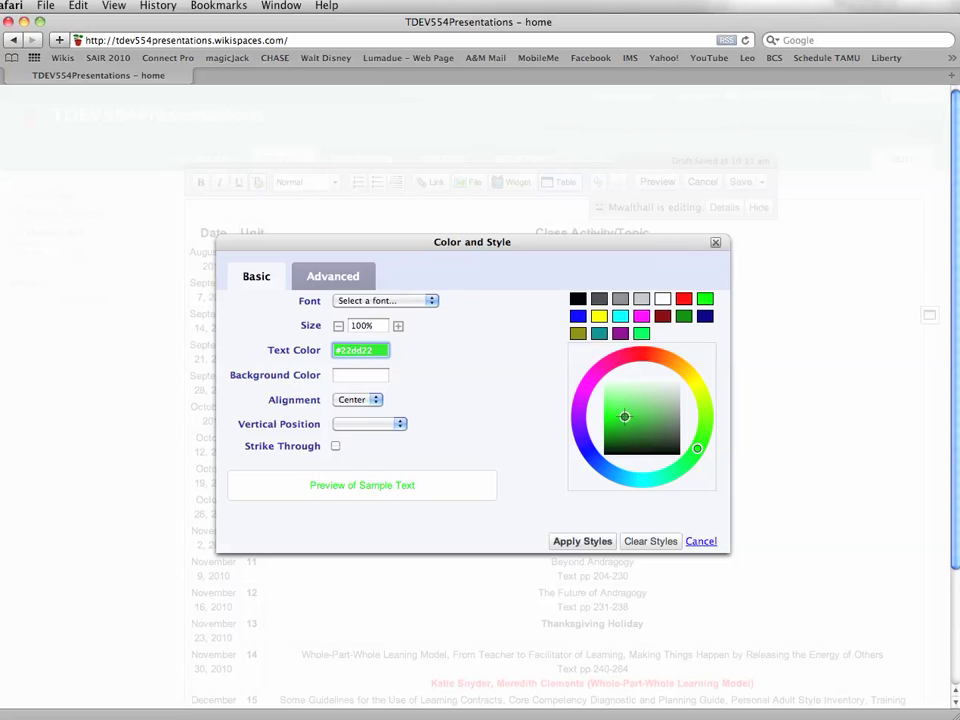
left_click(578, 316)
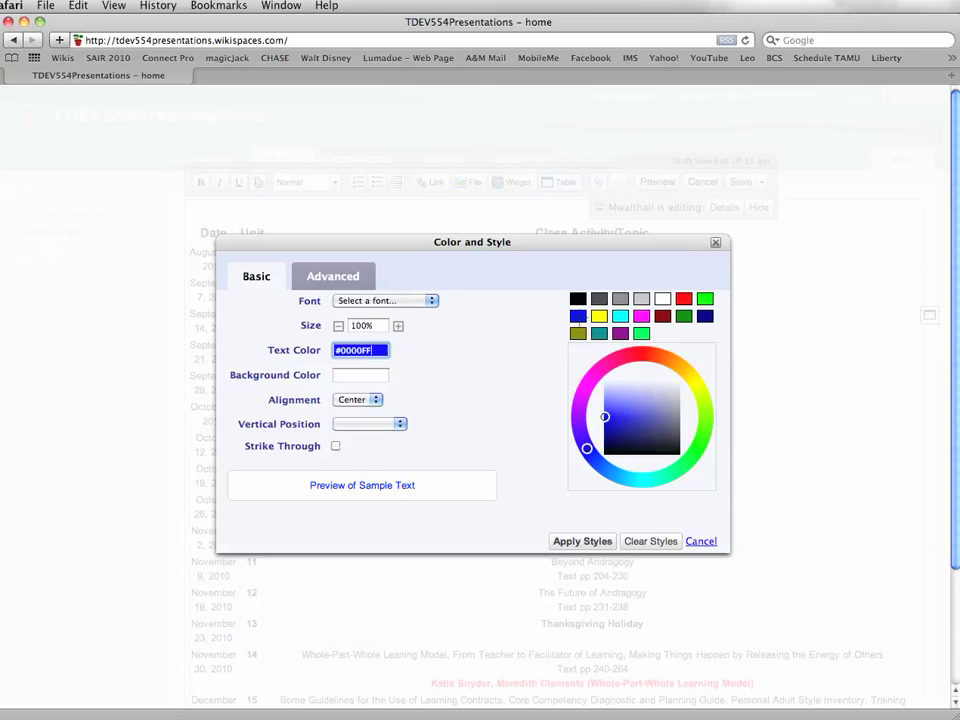
left_click(583, 541)
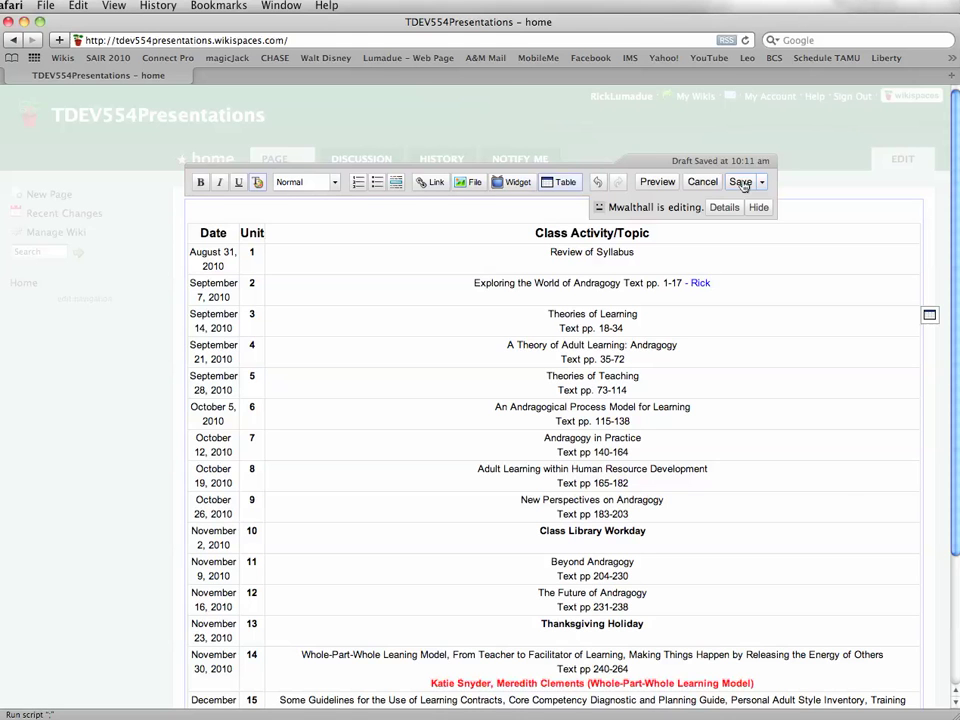
- Save the TDEV554Presentations page, check the published schedule, and show the My Wikis list
left_click(741, 183)
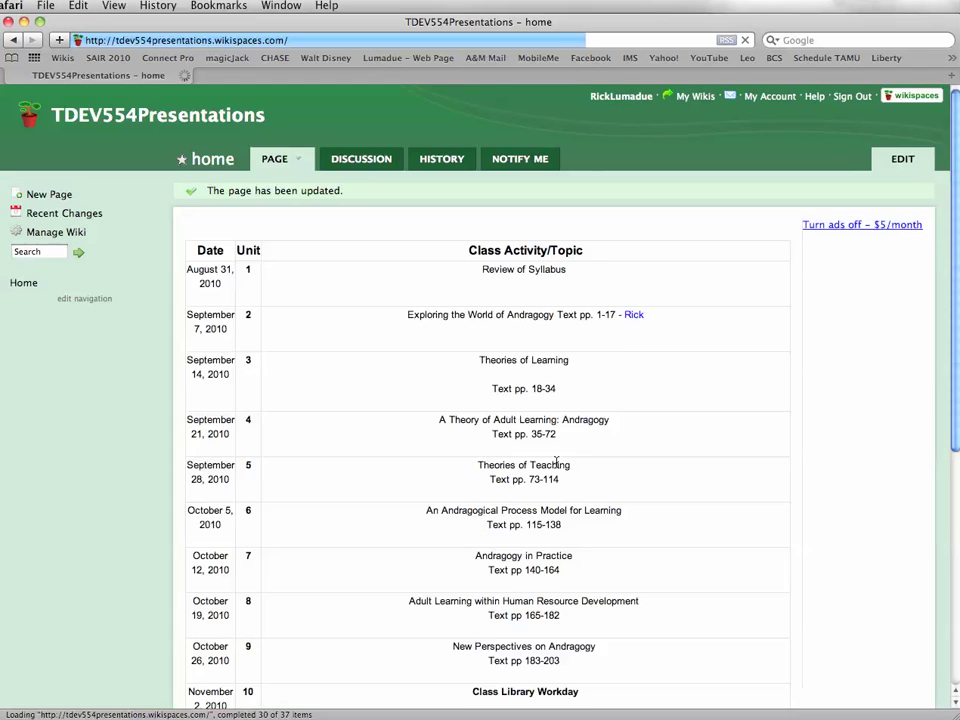
scroll(622, 360, "down", 5)
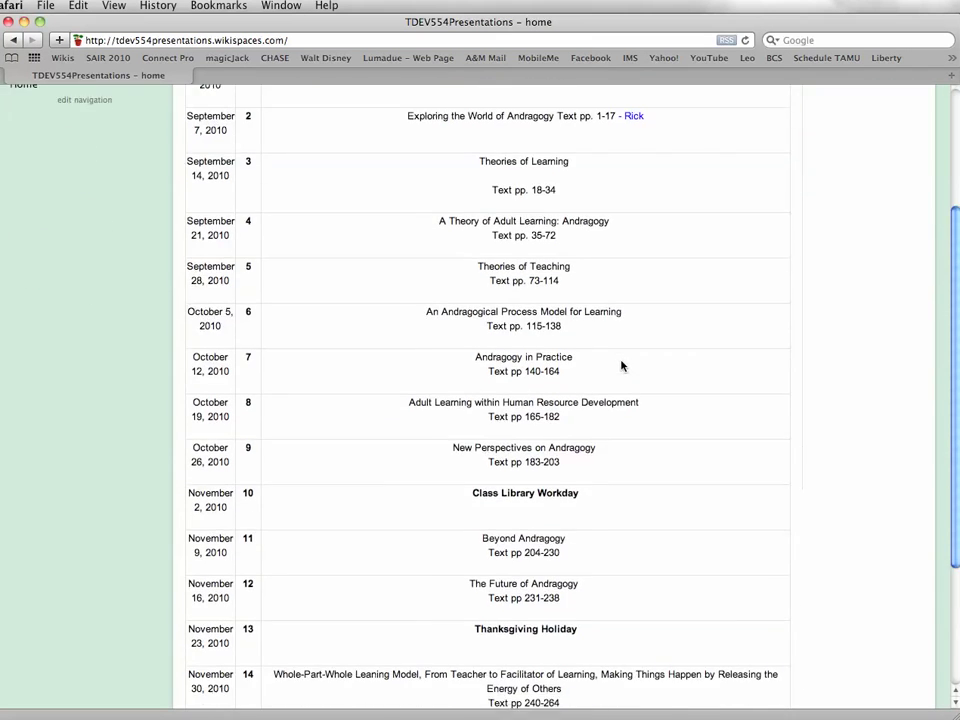
scroll(621, 366, "down", 3)
scroll(621, 366, "up", 5)
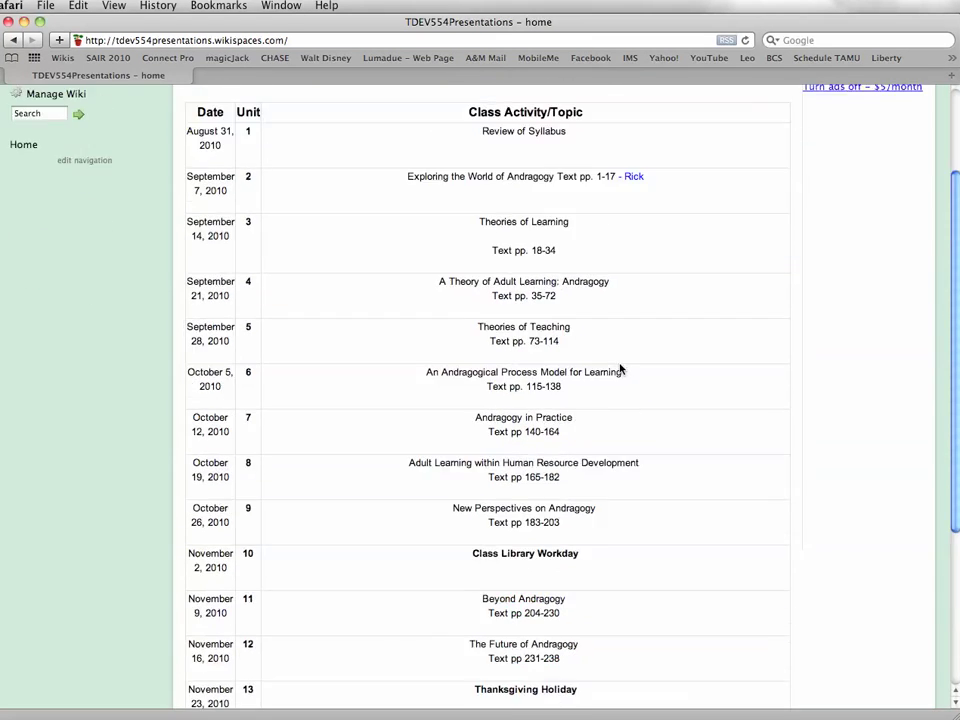
scroll(620, 370, "up", 3)
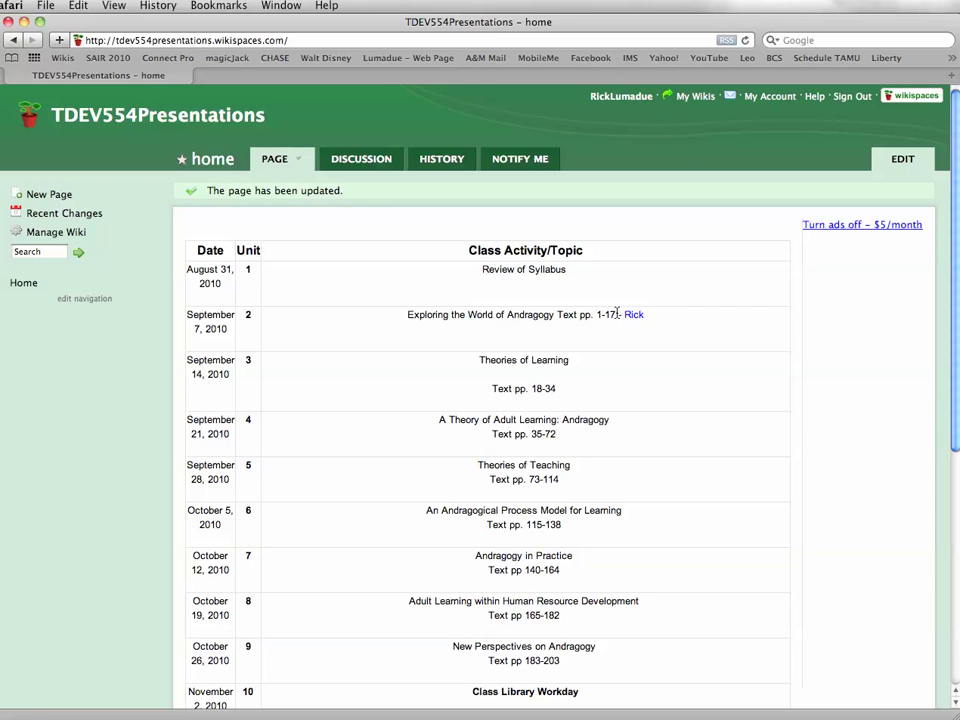
mouse_move(699, 101)
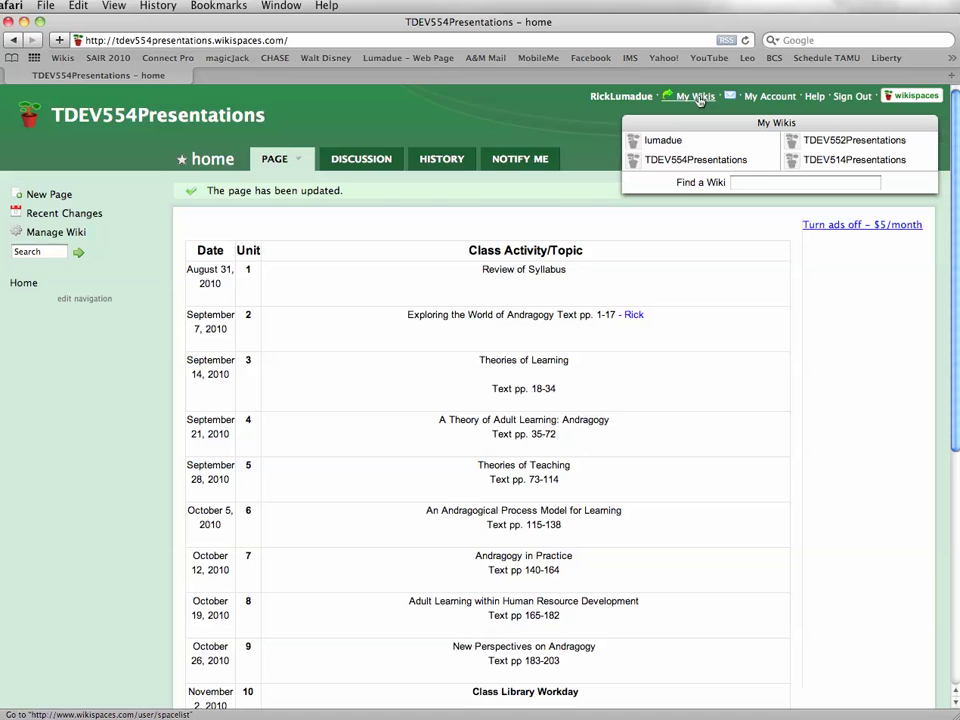
- Edit the TDEV552Presentations home page with the cursor after 'Text pp 143-174' in the October 4 row
left_click(817, 146)
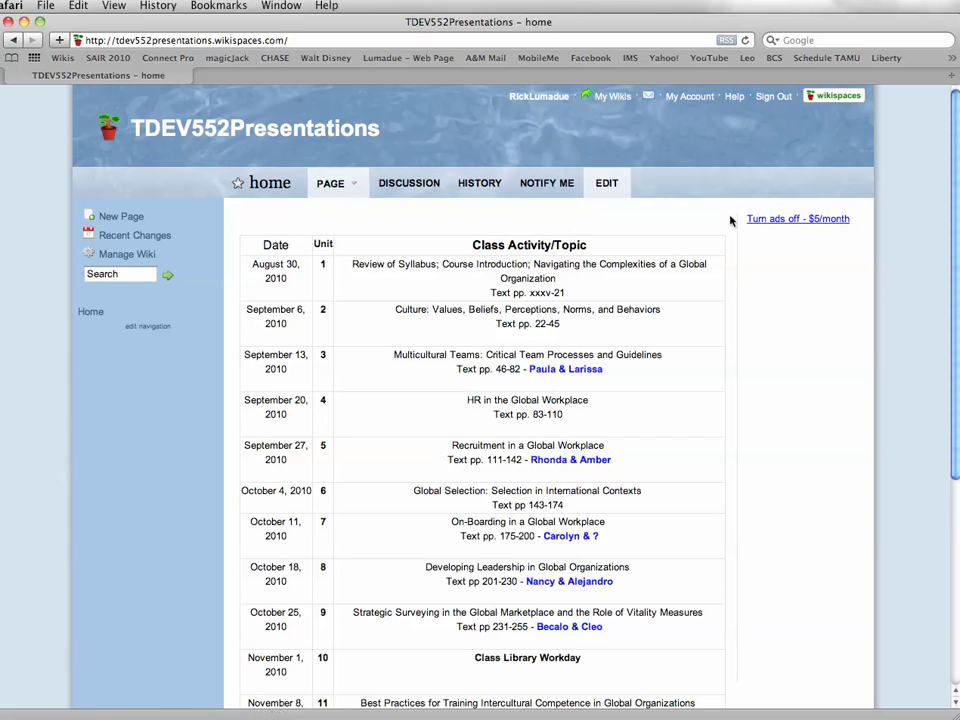
left_click(606, 185)
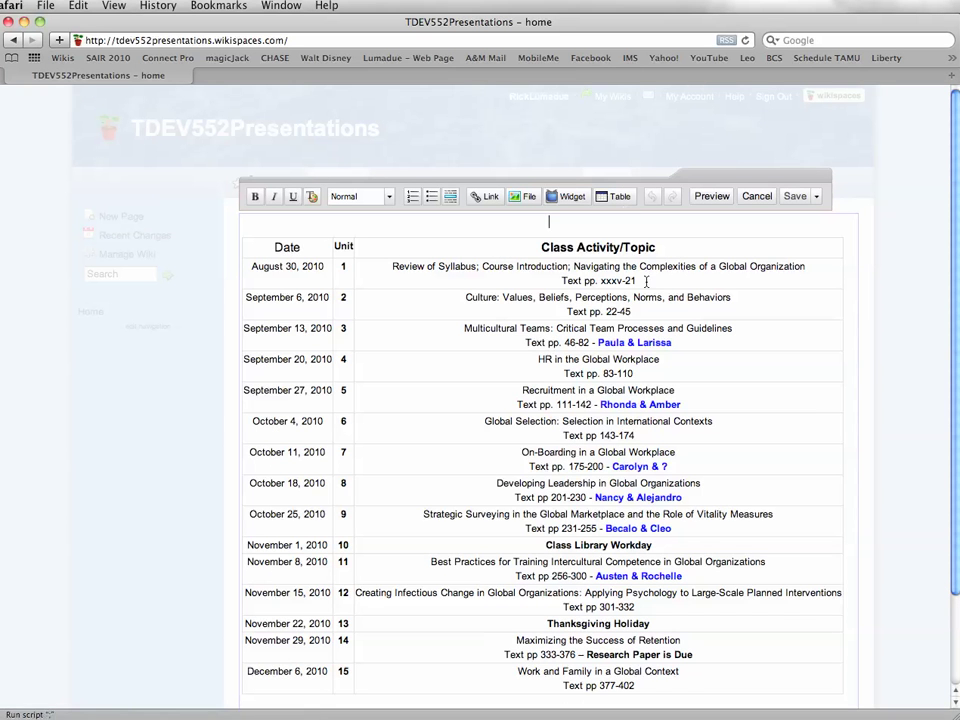
left_click(646, 312)
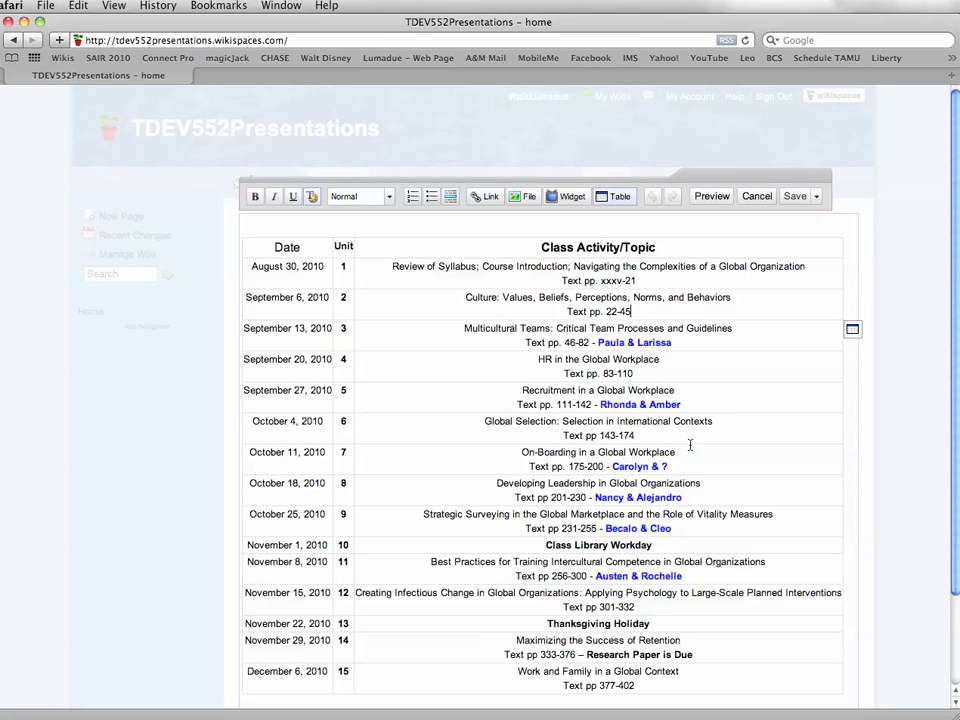
left_click(643, 435)
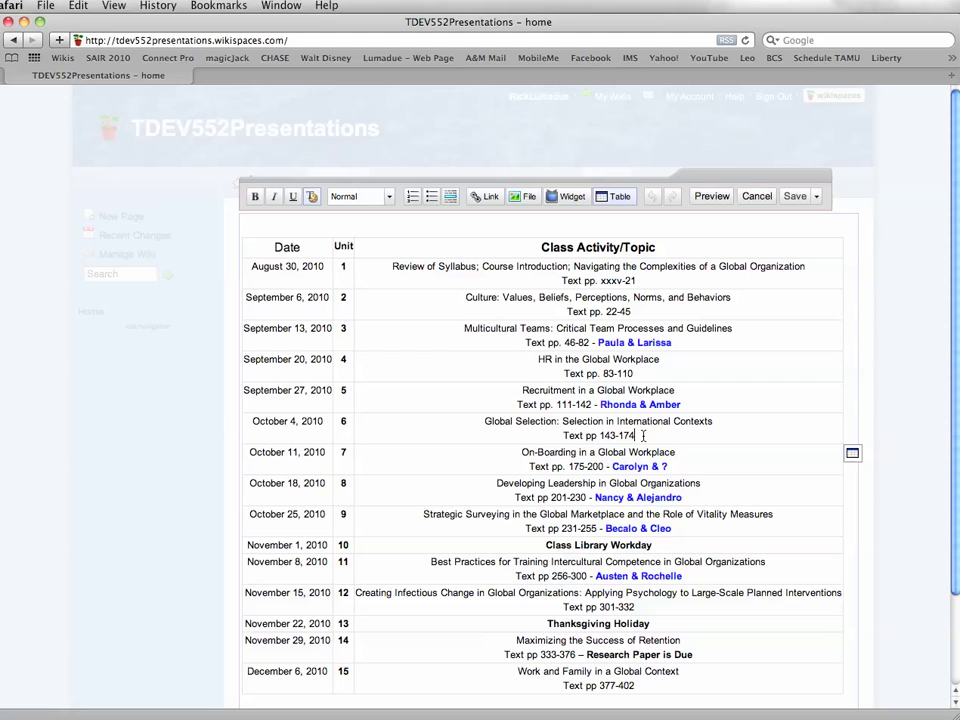
- Set text colour to blue #0000FF, add a dash and the presenter's name, then save
left_click(312, 197)
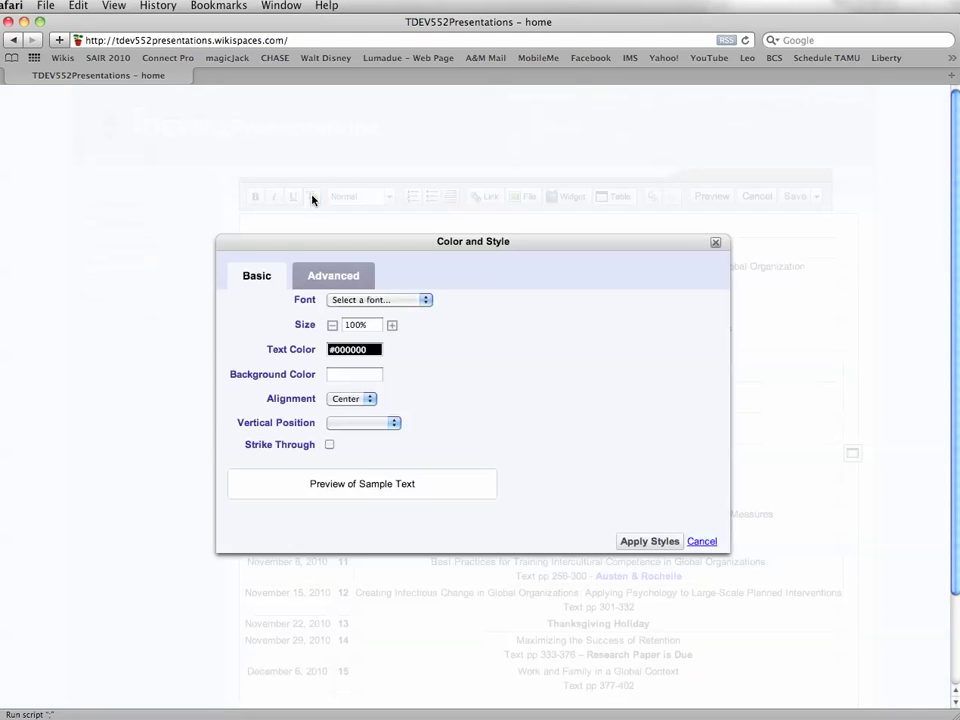
left_click(355, 349)
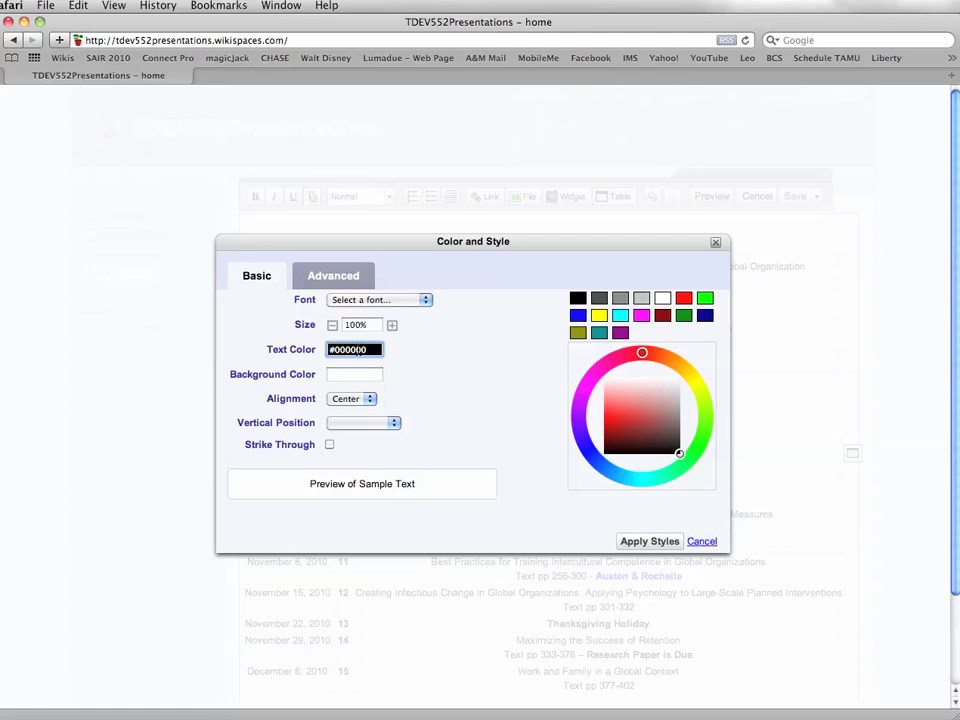
left_click(578, 315)
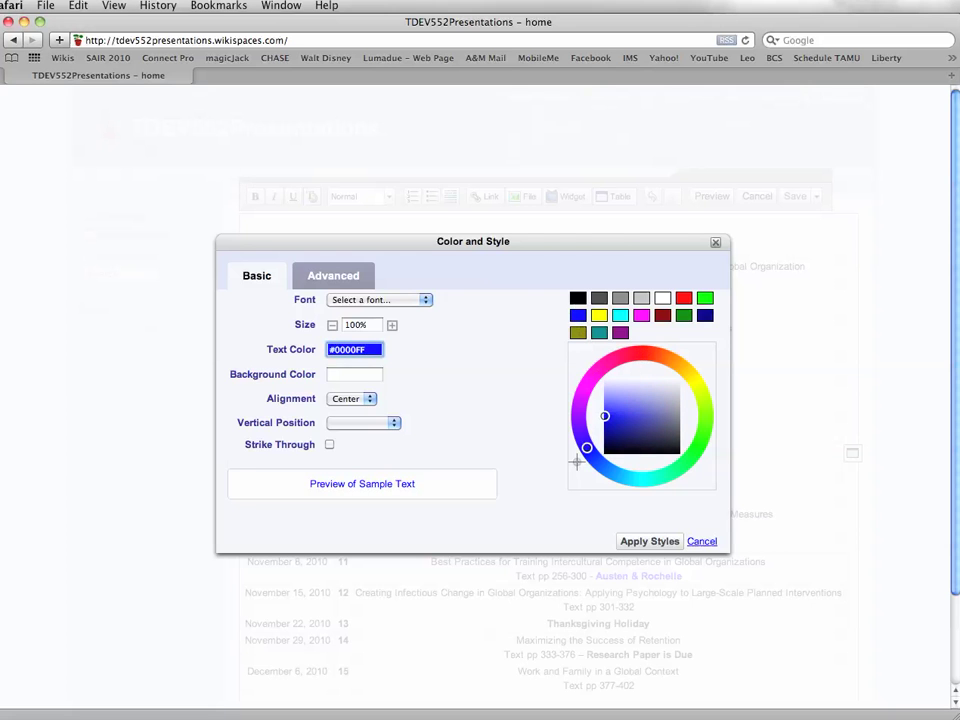
left_click(649, 541)
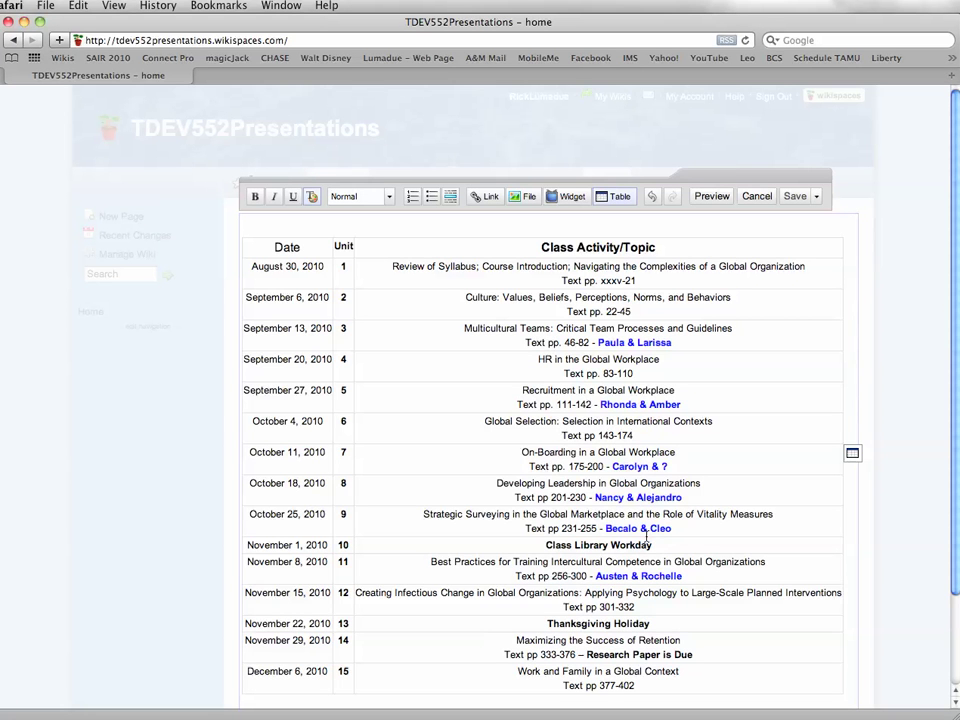
type("- Rick")
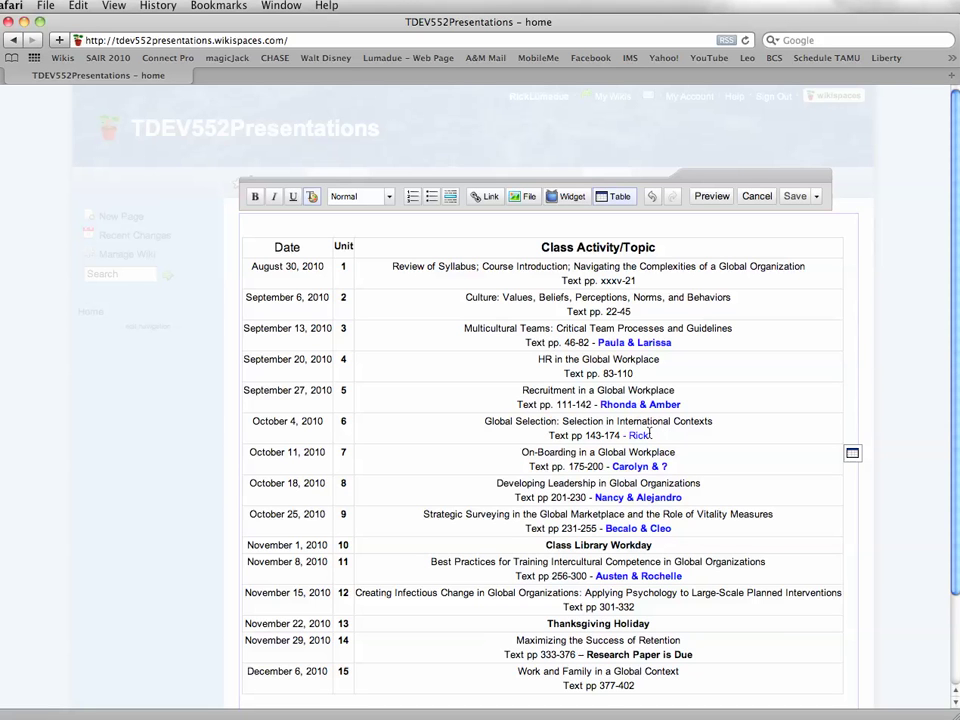
left_click_drag(651, 435, 619, 435)
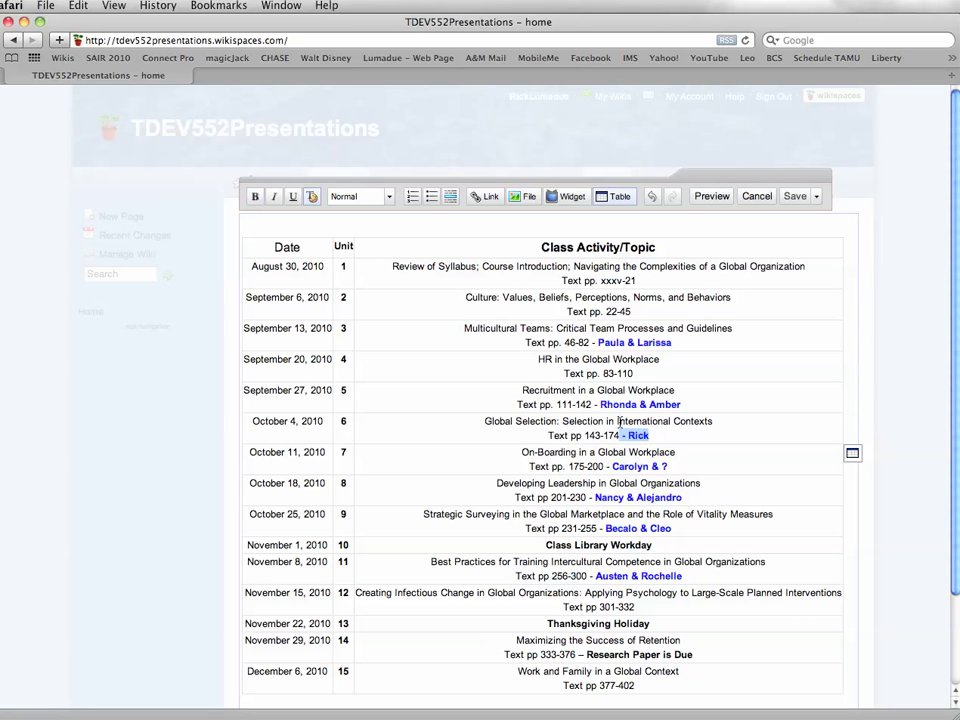
left_click(793, 196)
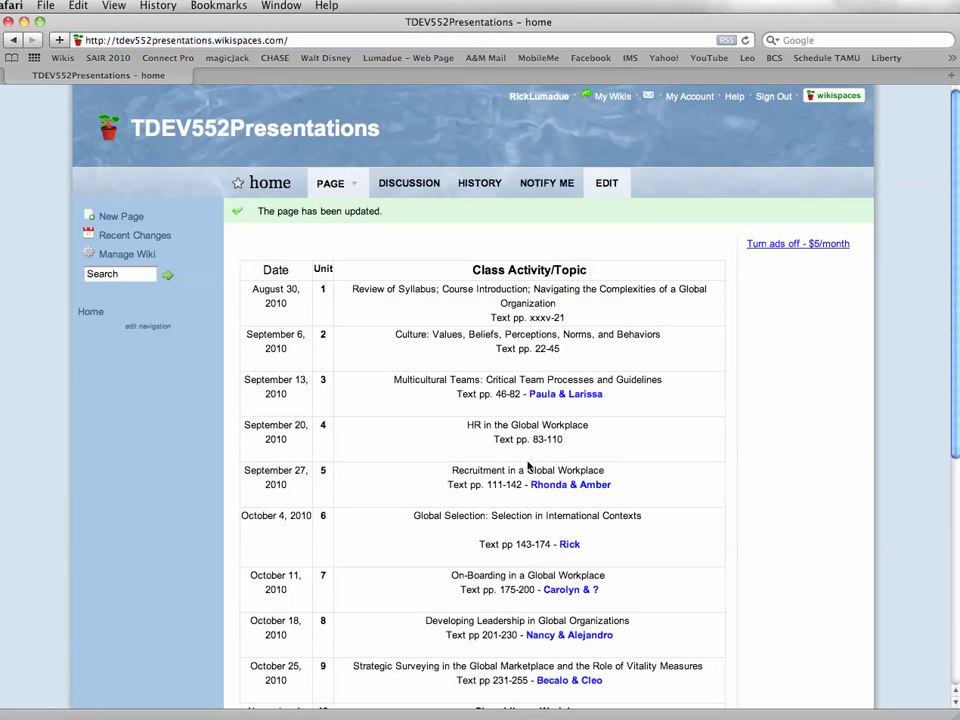
- Scroll through the saved TDEV552Presentations schedule to verify the October 4 entry
scroll(546, 533, "down", 5)
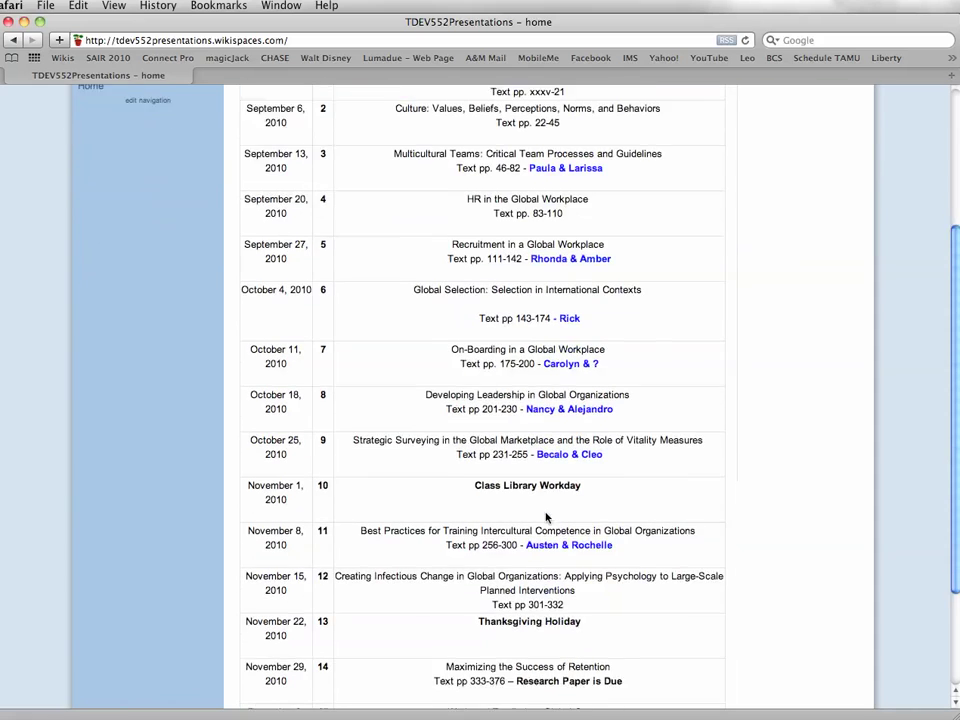
scroll(546, 514, "down", 2)
scroll(546, 515, "up", 5)
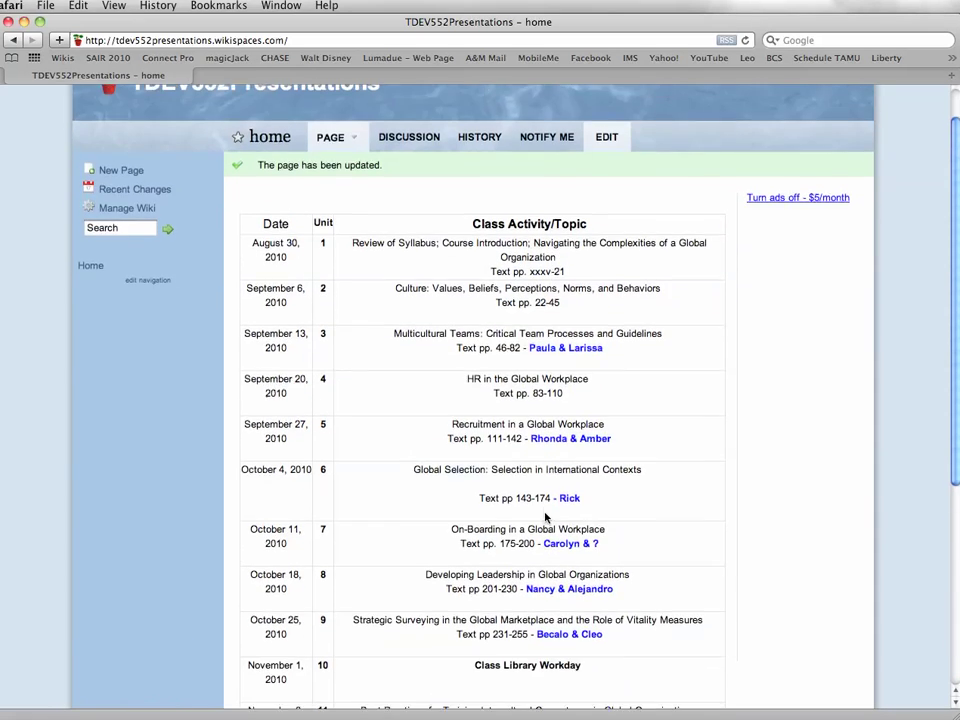
scroll(546, 517, "down", 2)
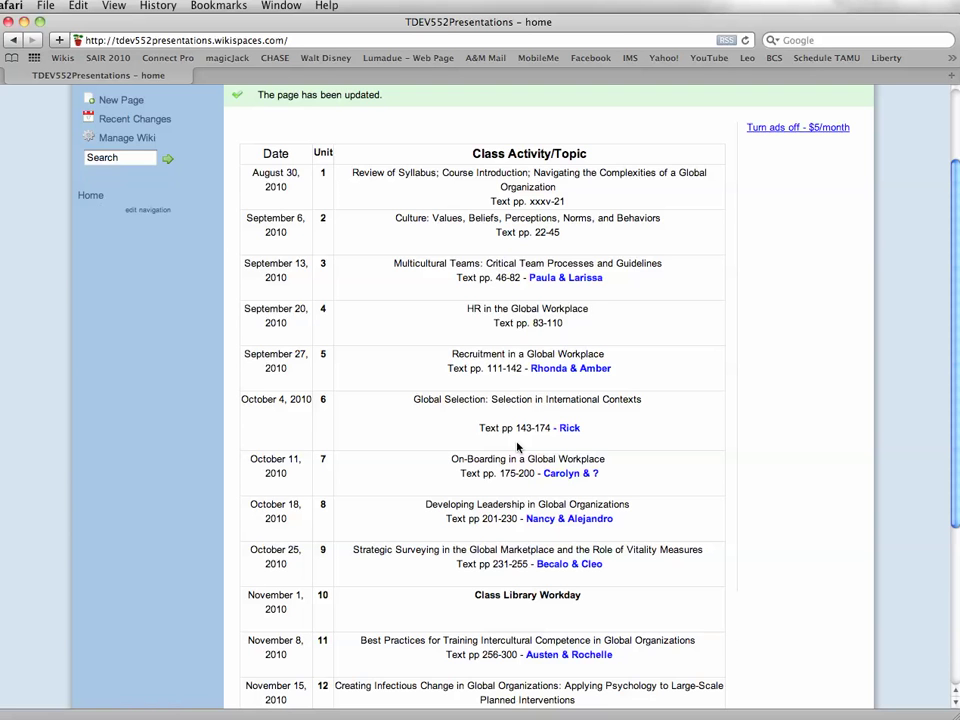
scroll(517, 447, "up", 3)
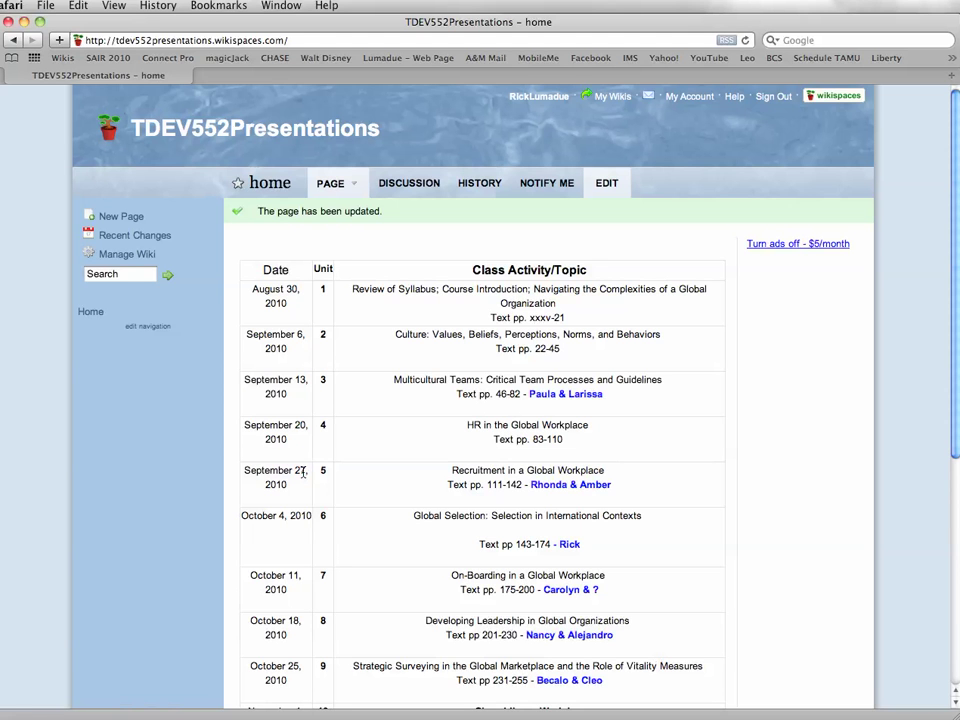
left_click_drag(308, 471, 245, 472)
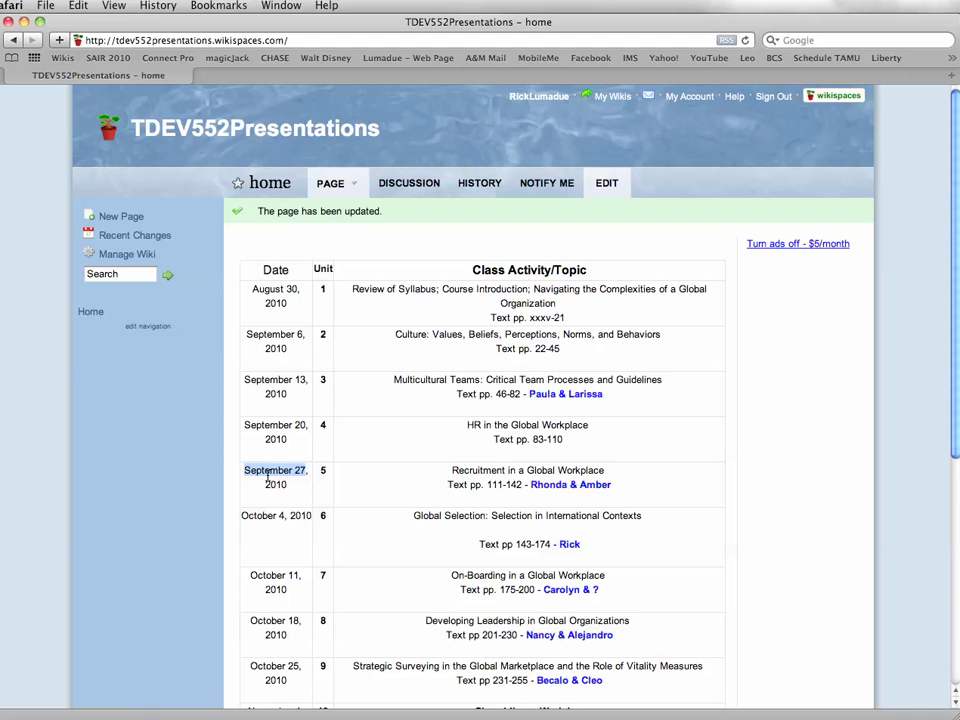
left_click(401, 494)
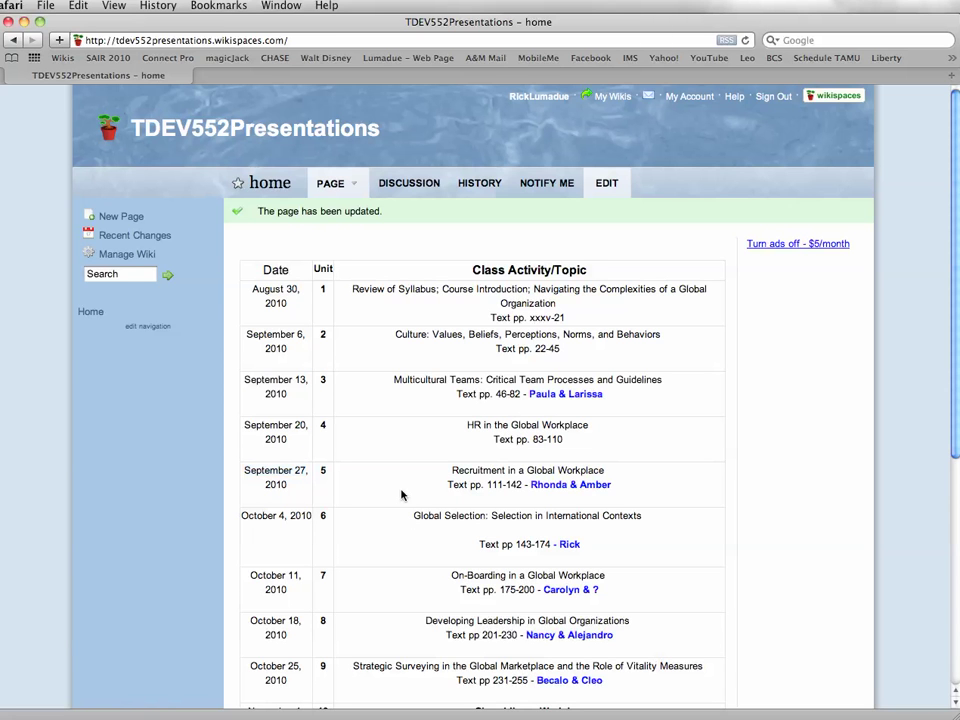
scroll(401, 494, "down", 3)
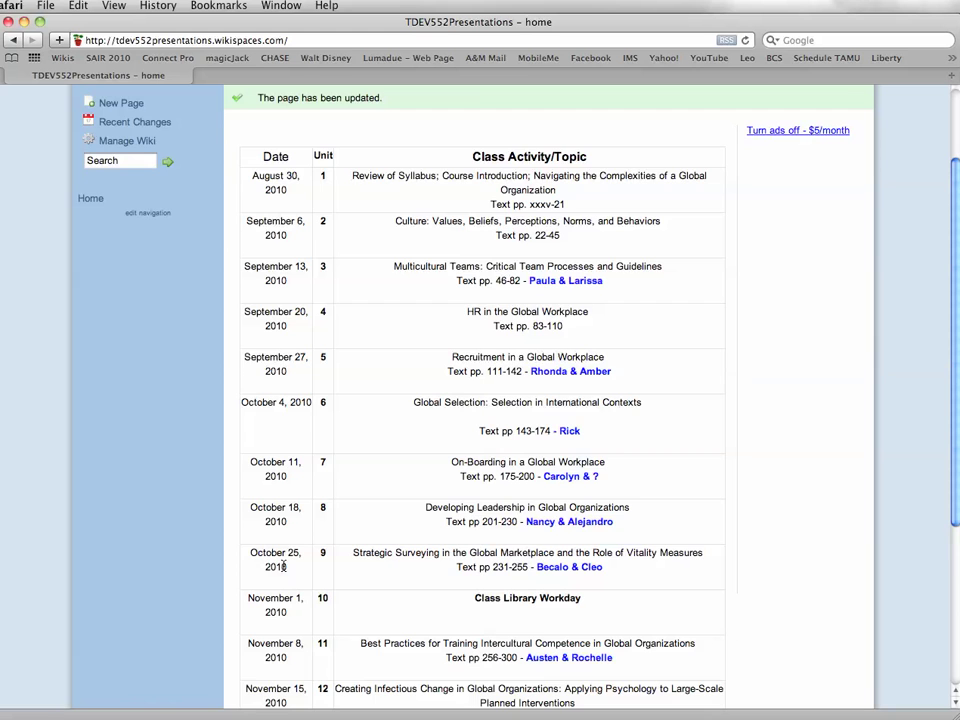
scroll(283, 569, "down", 1)
scroll(283, 569, "down", 1)
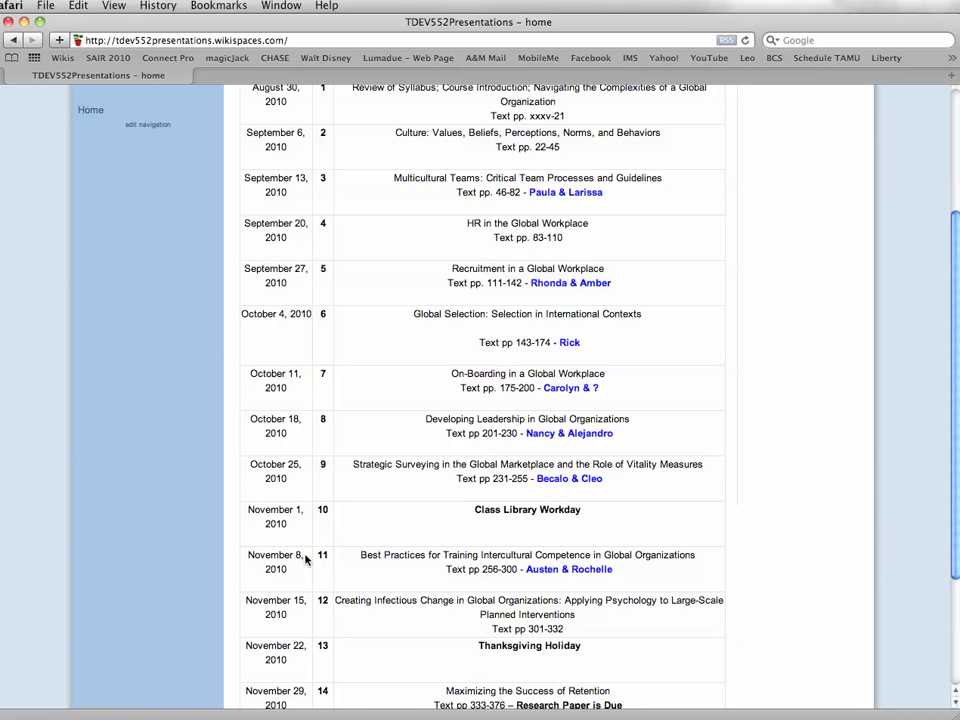
scroll(406, 546, "up", 5)
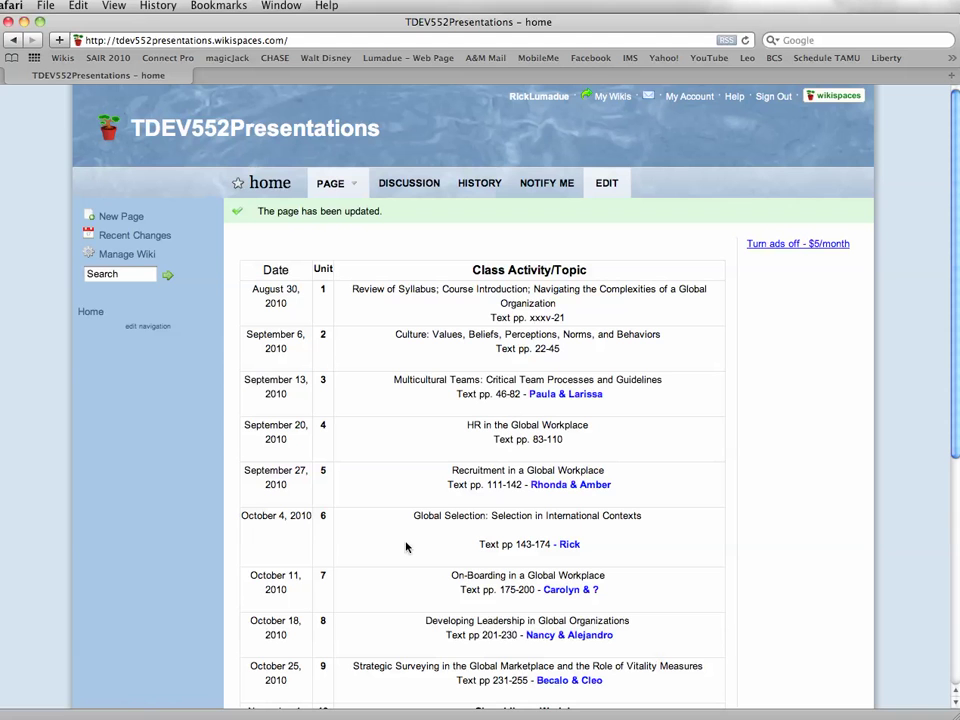